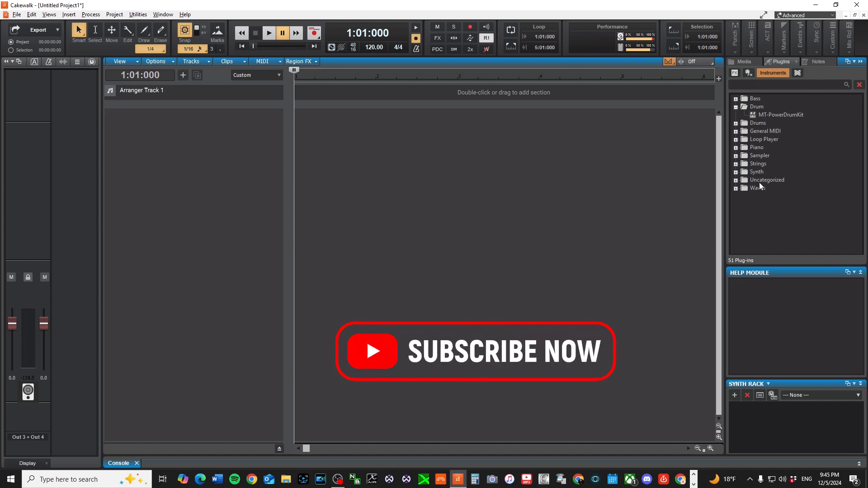
# Step: Hide and reshow the plug-in browser, and look through its audio effects, MIDI effects and instruments categories
pyautogui.press('b')
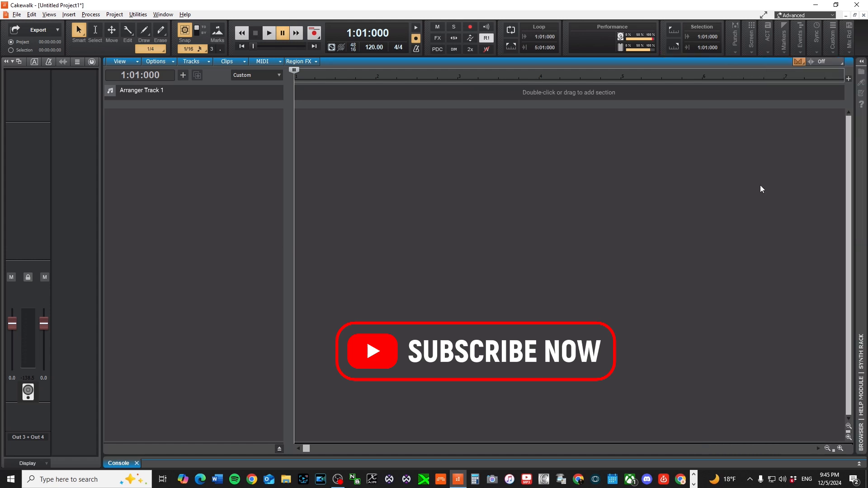
pyautogui.press('b')
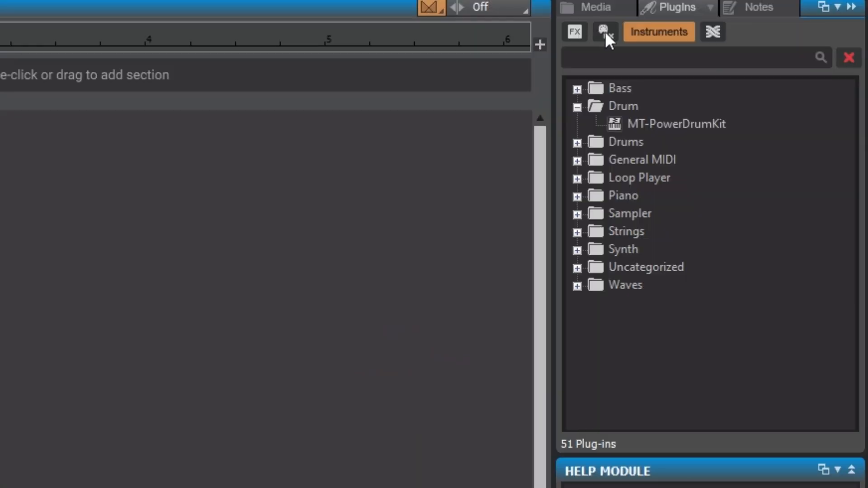
pyautogui.click(574, 33)
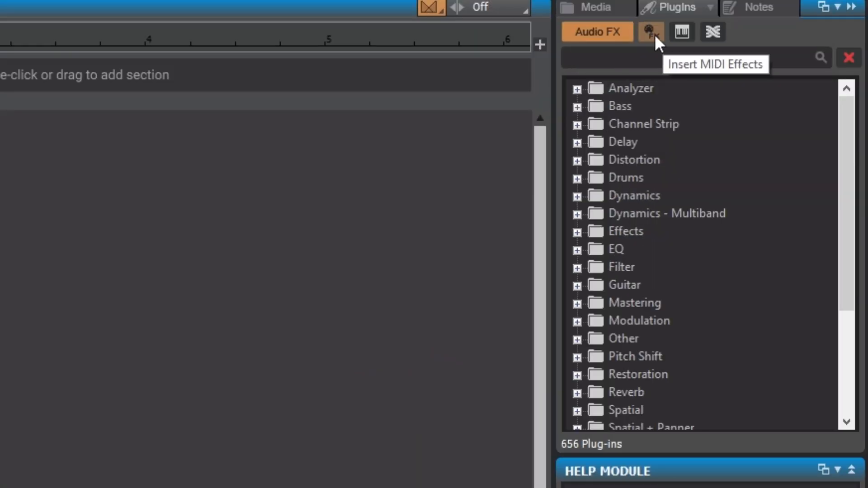
pyautogui.click(655, 34)
pyautogui.click(677, 37)
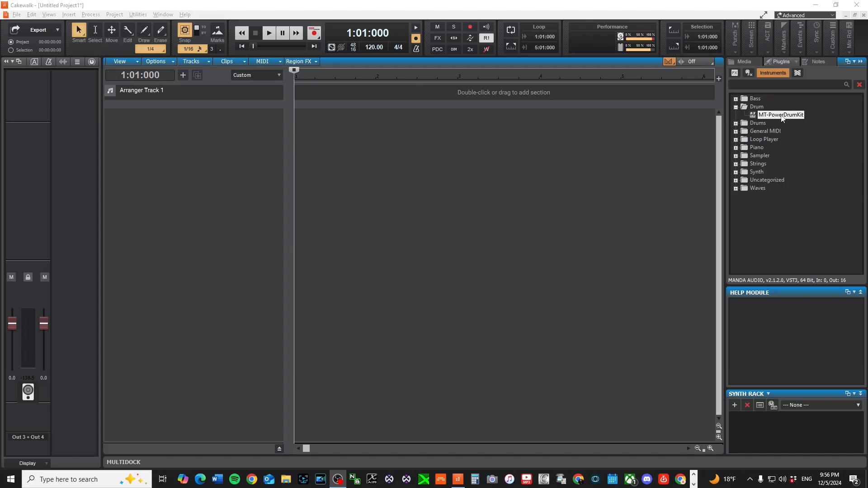
# Step: Add MT-PowerDrumKit from the Drum instruments as a new instrument track, and open its interface, skipping the donation screen
pyautogui.moveTo(782, 117); pyautogui.dragTo(155, 129)
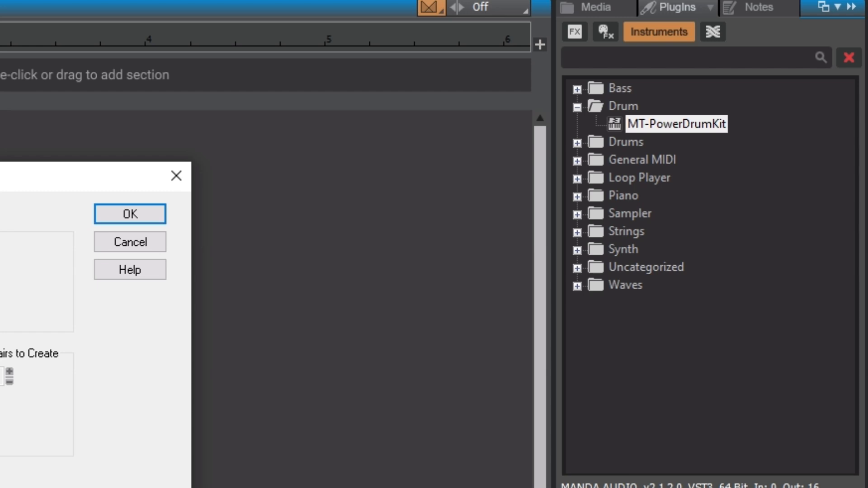
pyautogui.click(123, 220)
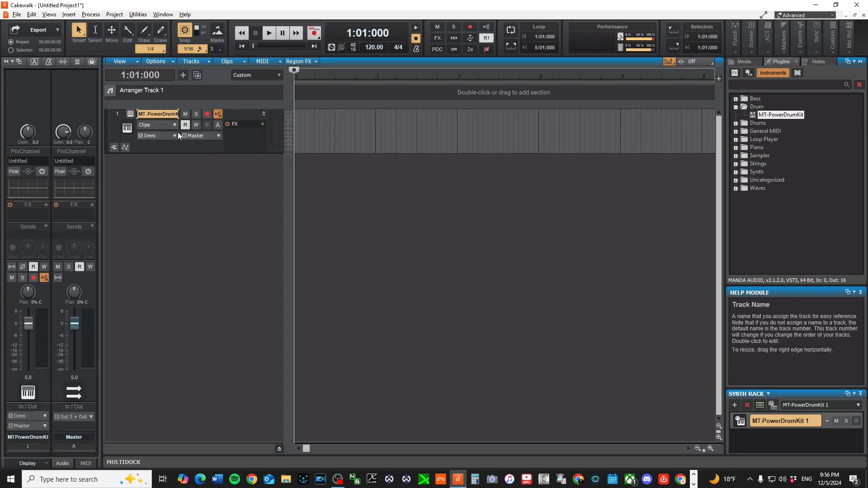
pyautogui.click(128, 116)
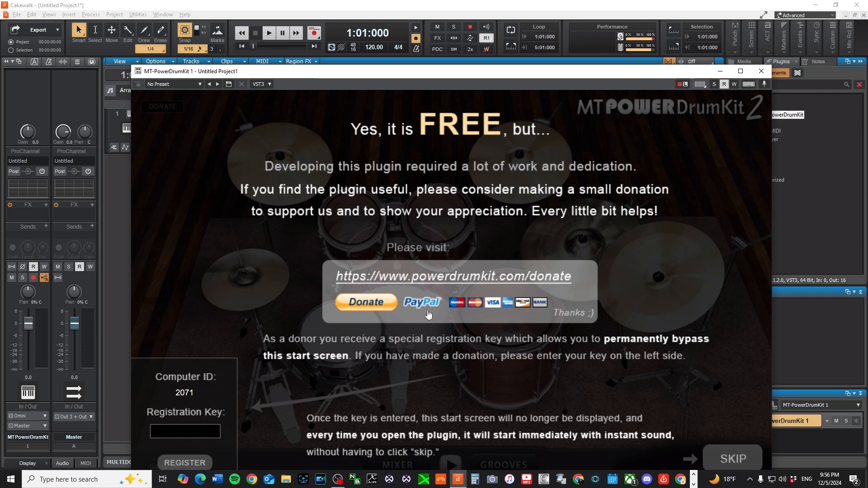
pyautogui.click(721, 460)
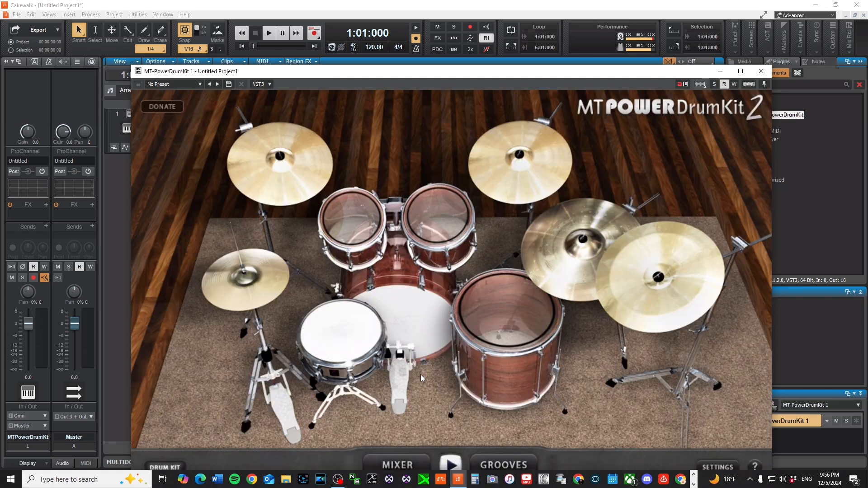
# Step: Audition the kick drum, the snare and both rack toms on the drum kit, and open the kit's mixer
pyautogui.click(416, 302)
pyautogui.click(341, 324)
pyautogui.click(341, 249)
pyautogui.click(437, 217)
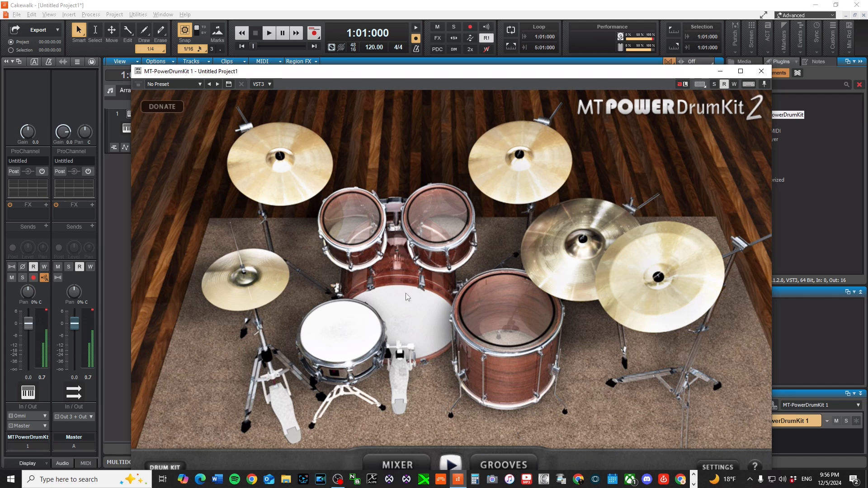
pyautogui.click(406, 466)
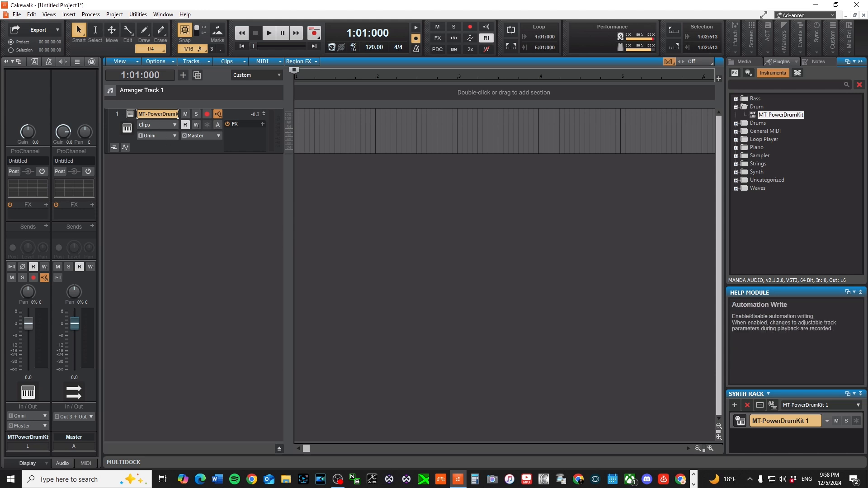
# Step: Show the Virtual Controller and audition a drum beat on the MT-PowerDrumKit track with its A, D, J, T and U notes
pyautogui.hotkey('alt', '0')
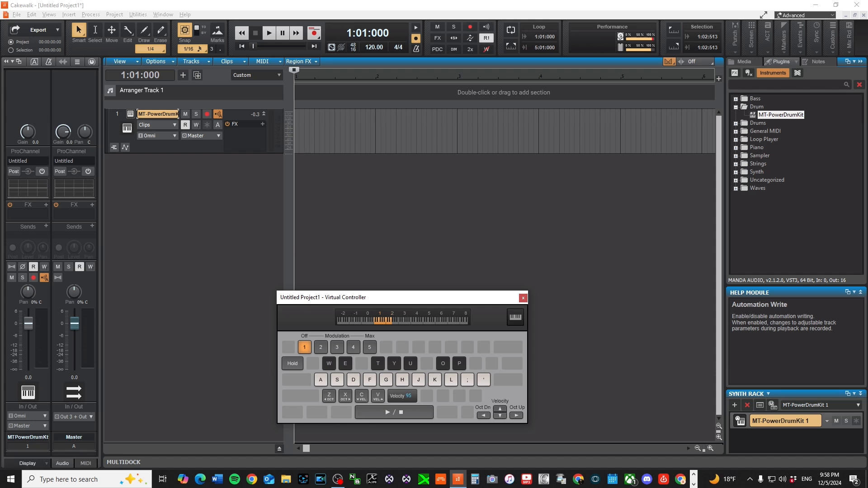
pyautogui.press('a')
pyautogui.press('d')
pyautogui.press('a')
pyautogui.press('d')
pyautogui.press('a')
pyautogui.press('j')
pyautogui.press('a')
pyautogui.press('d')
pyautogui.press('a')
pyautogui.press('j')
pyautogui.press('d')
pyautogui.press('a')
pyautogui.press('d')
pyautogui.press('t')
pyautogui.press('a')
pyautogui.press('d')
pyautogui.press('t')
pyautogui.press('a')
pyautogui.press('d')
pyautogui.press('a')
pyautogui.press('t')
pyautogui.press('u')
pyautogui.press('d')
pyautogui.press('a')
pyautogui.press('t')
pyautogui.press('u')
pyautogui.press('a')
# Step: Choose the 8th Half Open Hi-Hat style from the drum kit's 4/4 grooves at 160 - 250 bpm and audition Groove 01
pyautogui.click(131, 114)
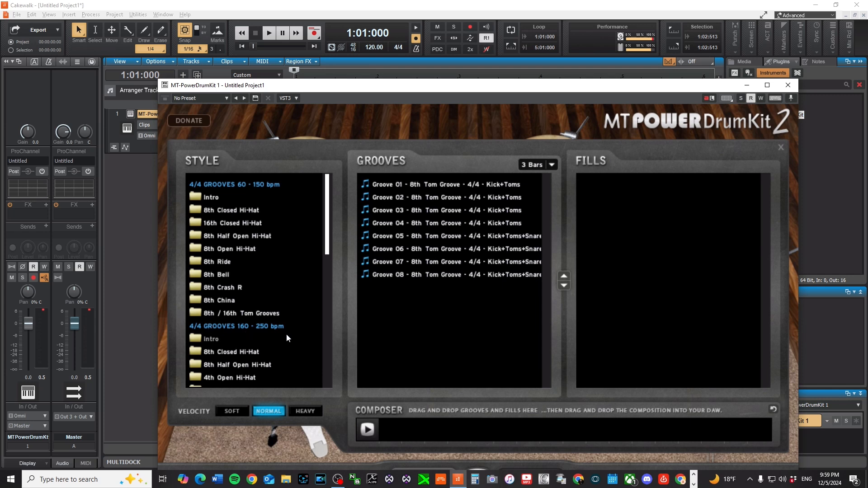
pyautogui.scroll(-2, 220, 284)
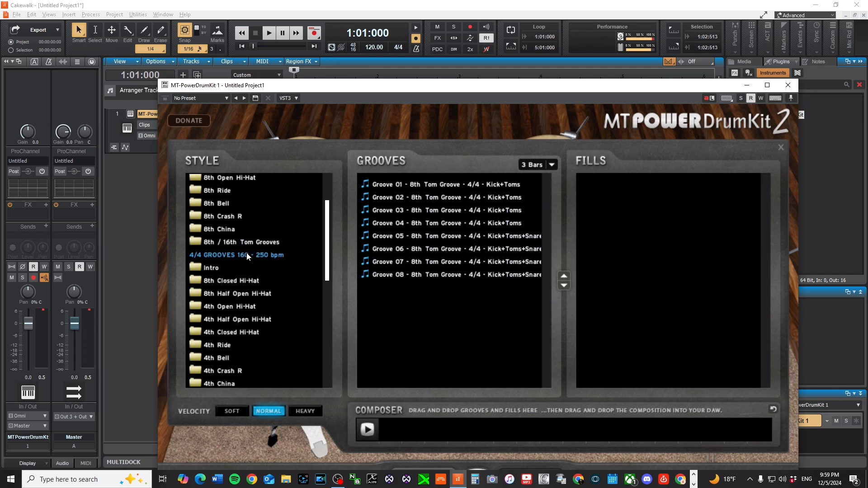
pyautogui.click(218, 293)
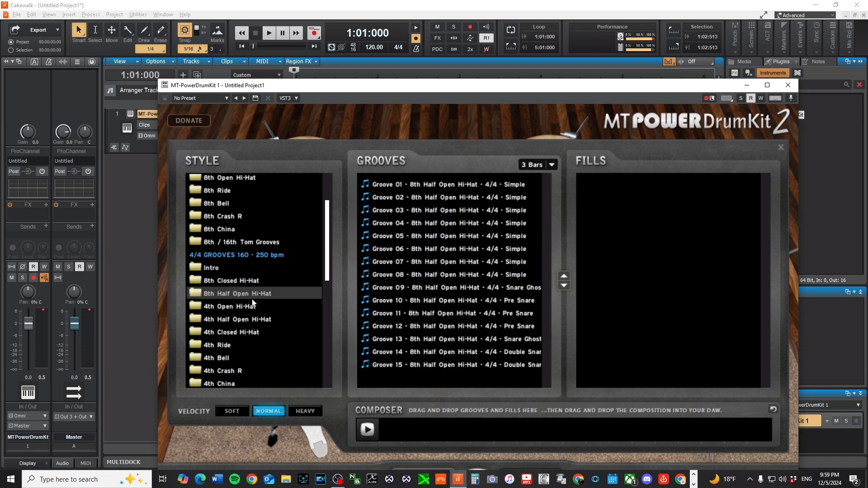
pyautogui.click(427, 185)
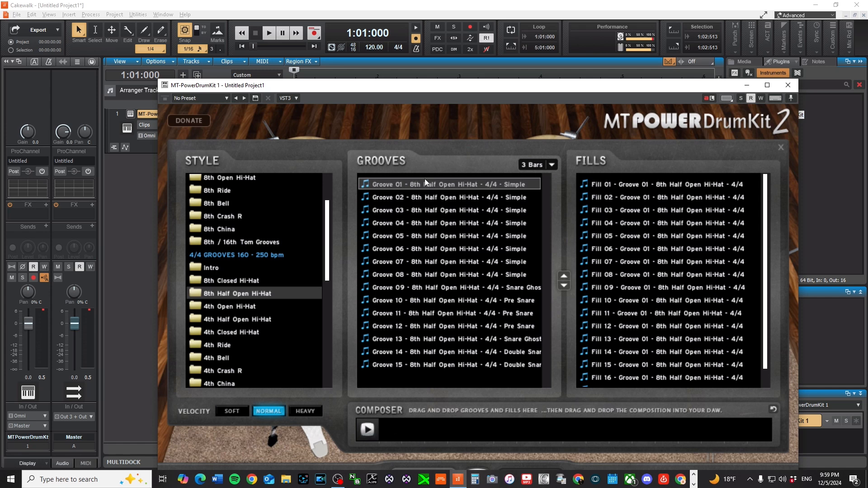
pyautogui.click(552, 165)
pyautogui.click(552, 164)
pyautogui.click(437, 181)
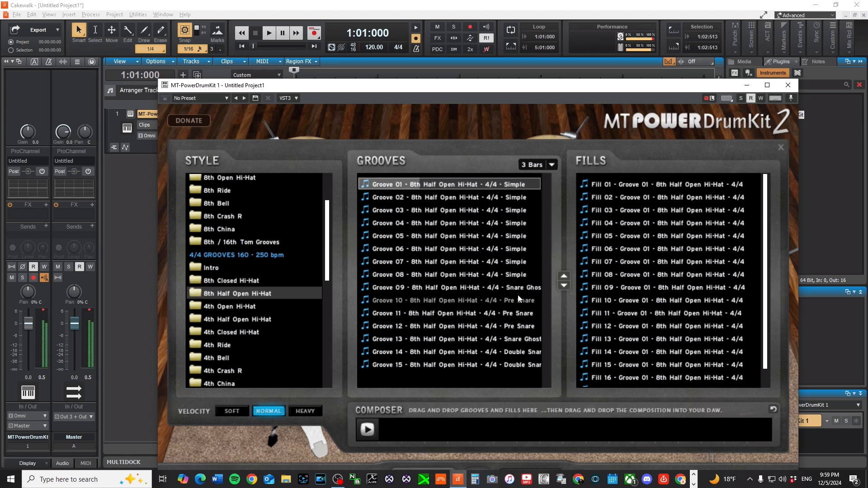
# Step: Move the drum kit window to reveal its lower part, add the 3-bar Groove 01 to the composer and play it
pyautogui.moveTo(451, 88); pyautogui.dragTo(414, 84)
pyautogui.click(332, 426)
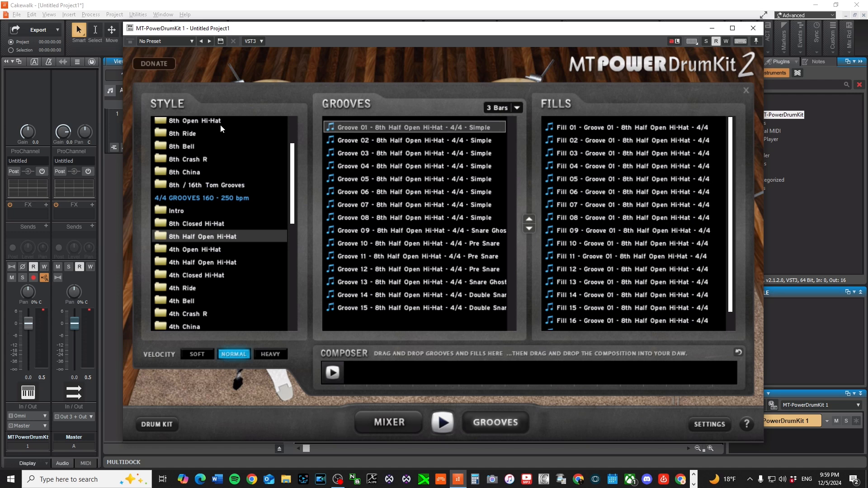
pyautogui.moveTo(401, 32)
pyautogui.mouseDown()
pyautogui.moveTo(411, 47)
pyautogui.moveTo(442, 50)
pyautogui.moveTo(506, 39)
pyautogui.moveTo(467, 42)
pyautogui.moveTo(408, 28)
pyautogui.mouseUp()
pyautogui.moveTo(445, 126); pyautogui.dragTo(354, 372)
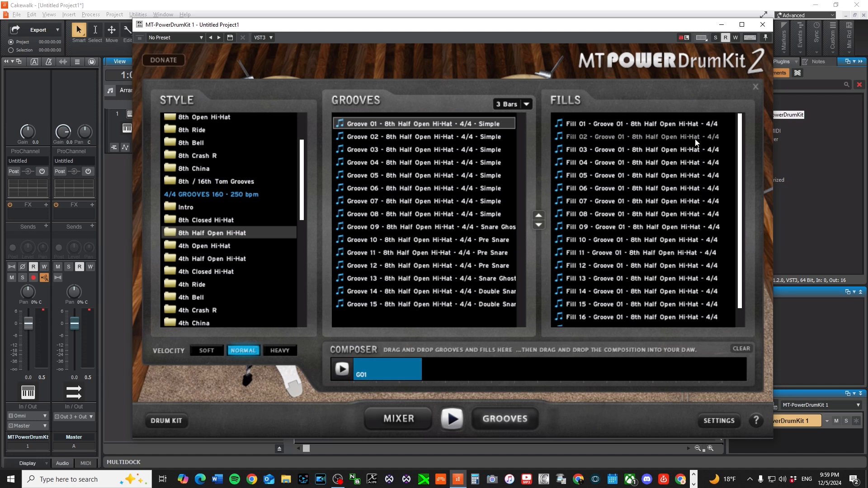
pyautogui.click(345, 373)
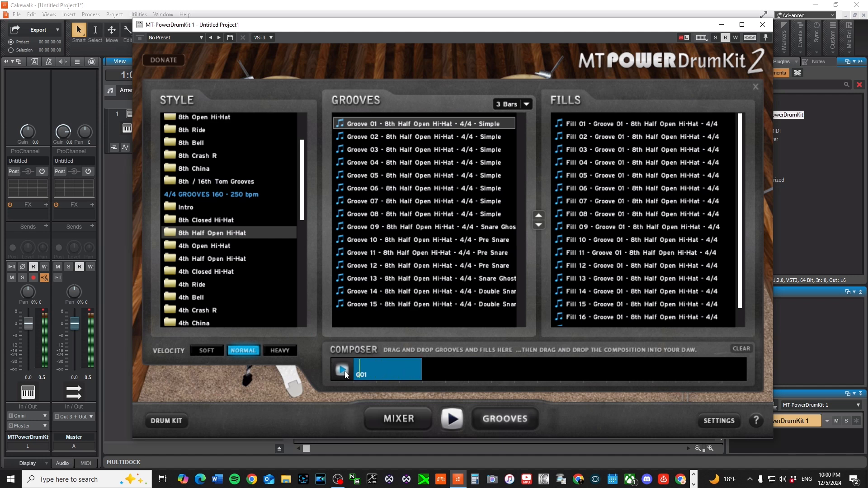
# Step: Set the groove length to 4 Bars and replace the 3-bar block in the composer with the longer Groove 01
pyautogui.click(527, 109)
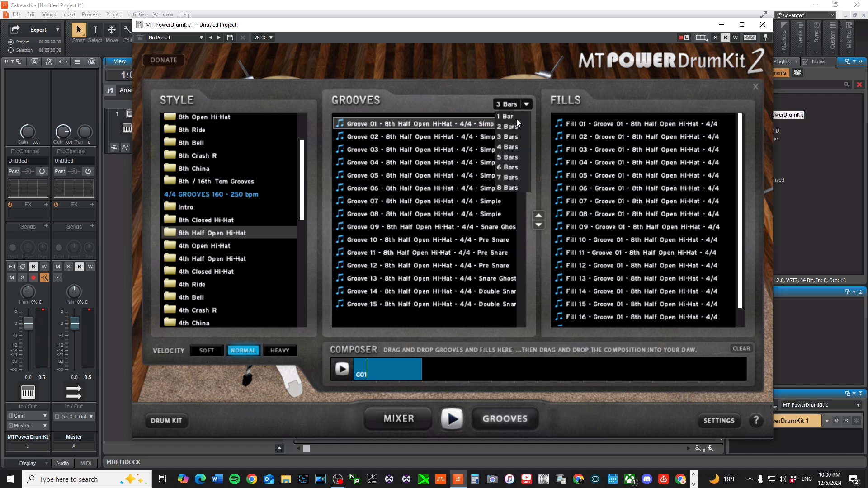
pyautogui.click(512, 147)
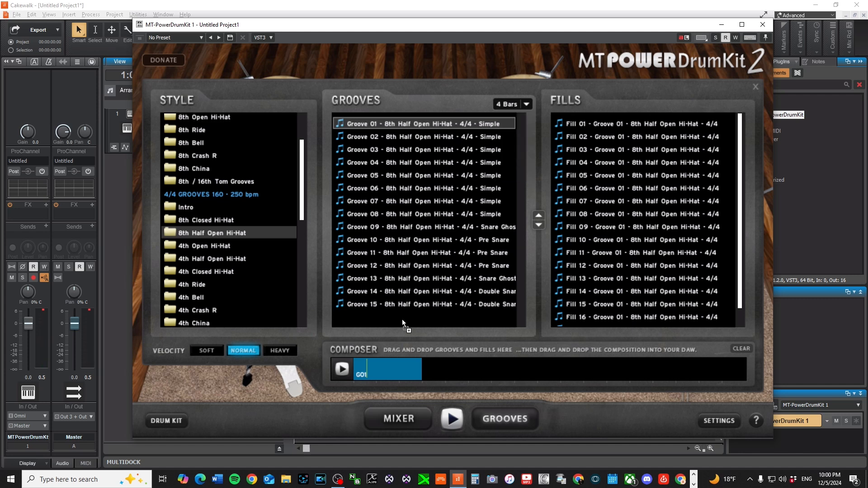
pyautogui.moveTo(390, 371); pyautogui.dragTo(390, 370)
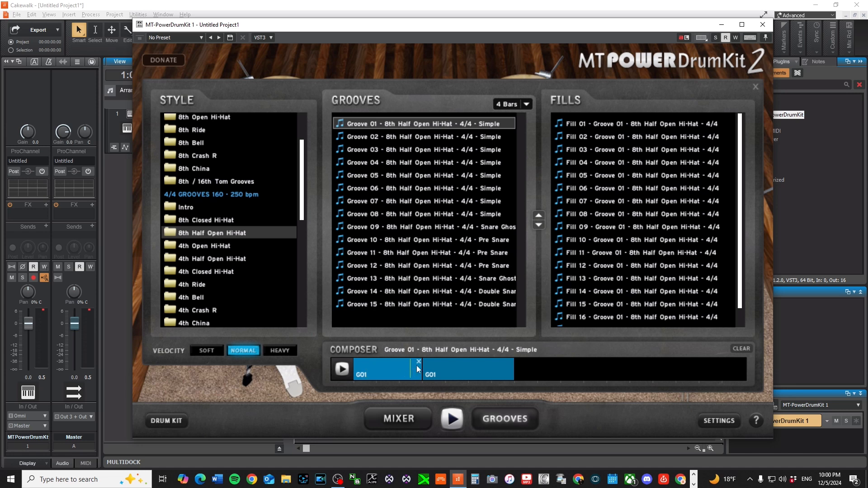
pyautogui.click(418, 362)
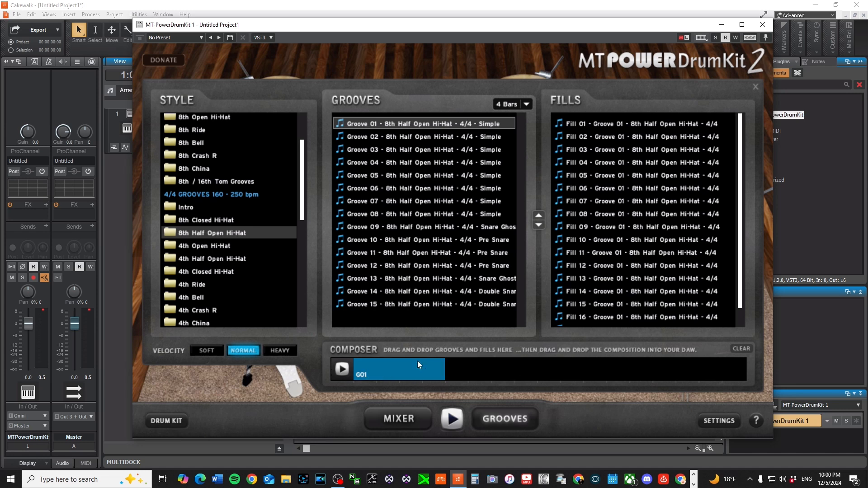
# Step: Append Fill 01 after Groove 01 in the composer and play back the composition
pyautogui.click(341, 369)
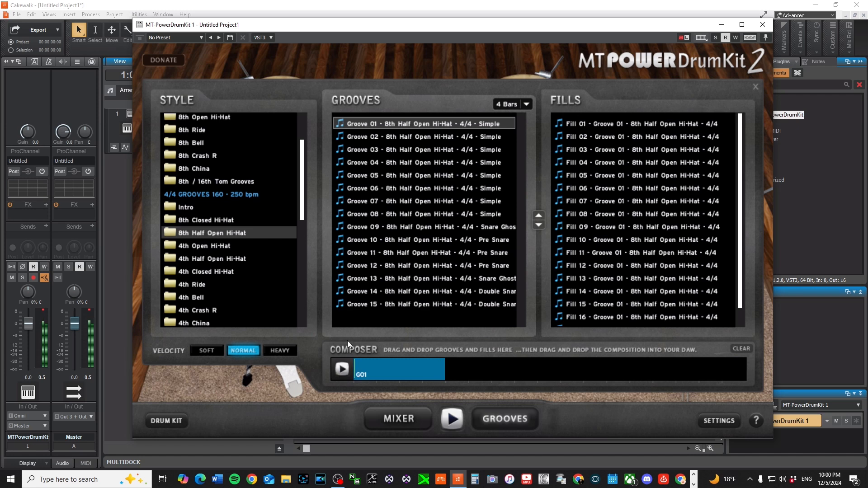
pyautogui.moveTo(687, 125); pyautogui.dragTo(456, 370)
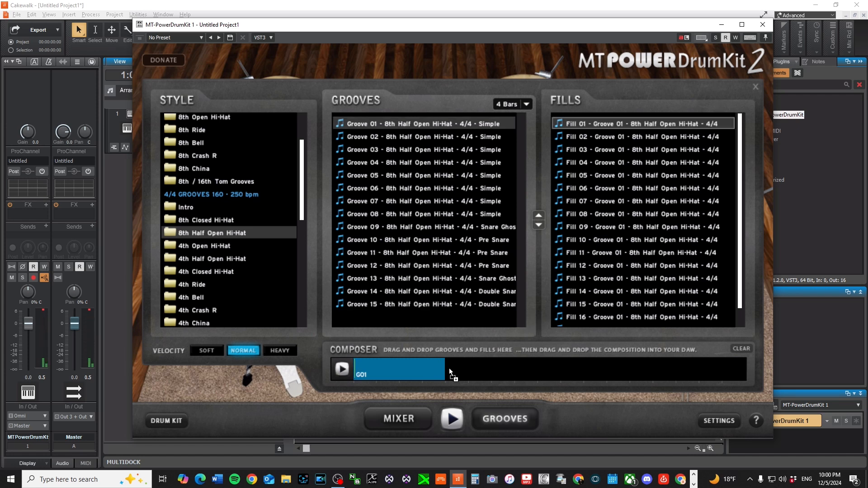
pyautogui.click(340, 370)
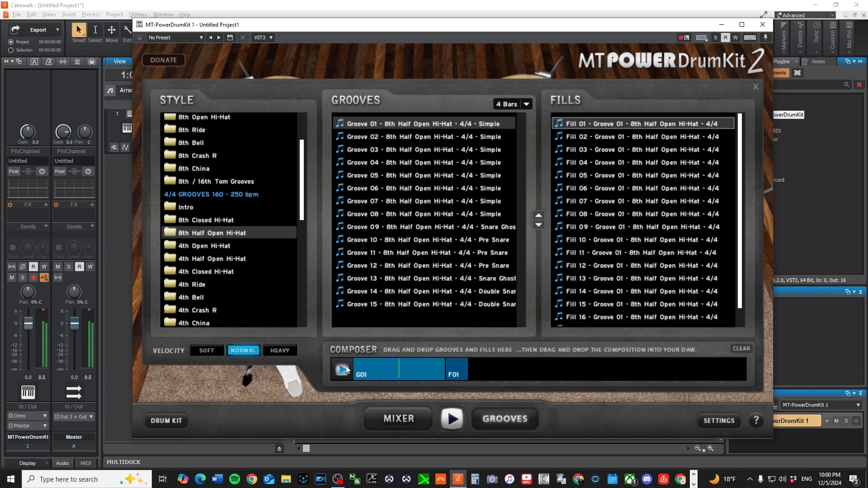
# Step: Compare the Heavy, Soft and Normal velocity settings while the composition plays, finishing on Normal
pyautogui.click(277, 350)
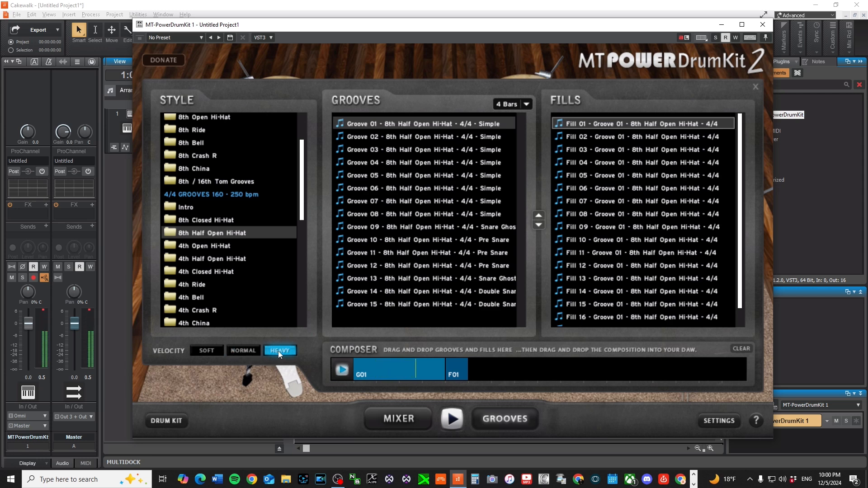
pyautogui.click(212, 351)
pyautogui.click(242, 350)
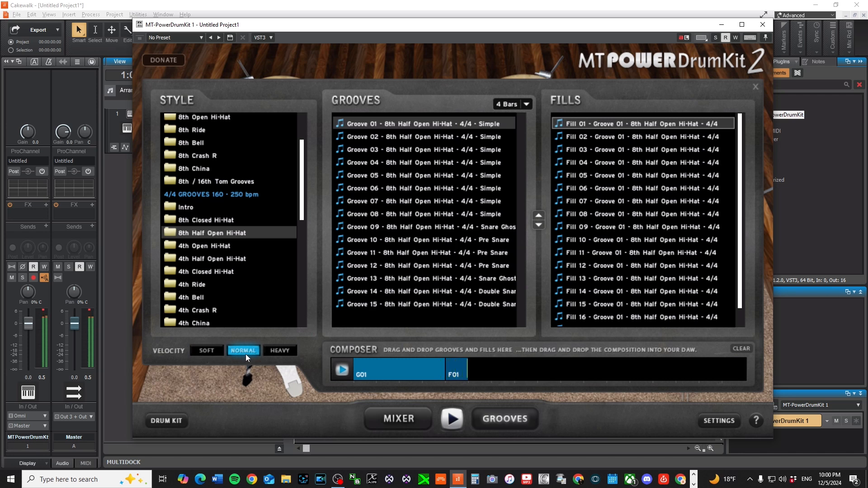
pyautogui.click(276, 350)
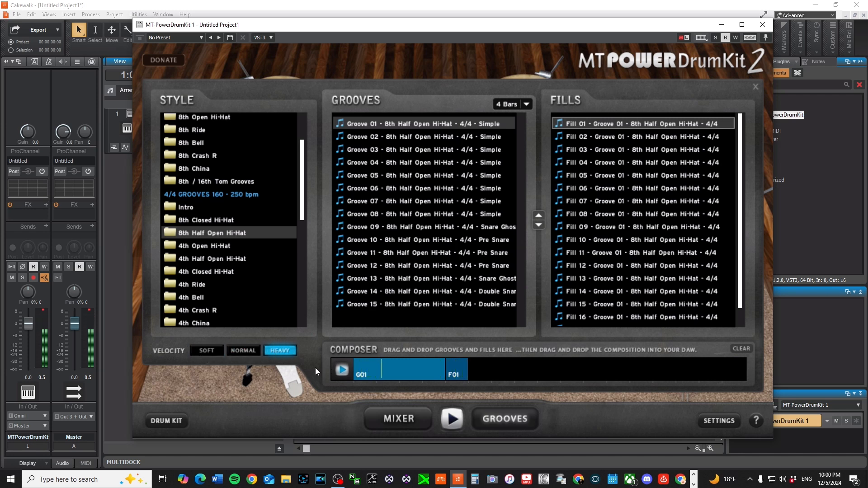
pyautogui.click(243, 350)
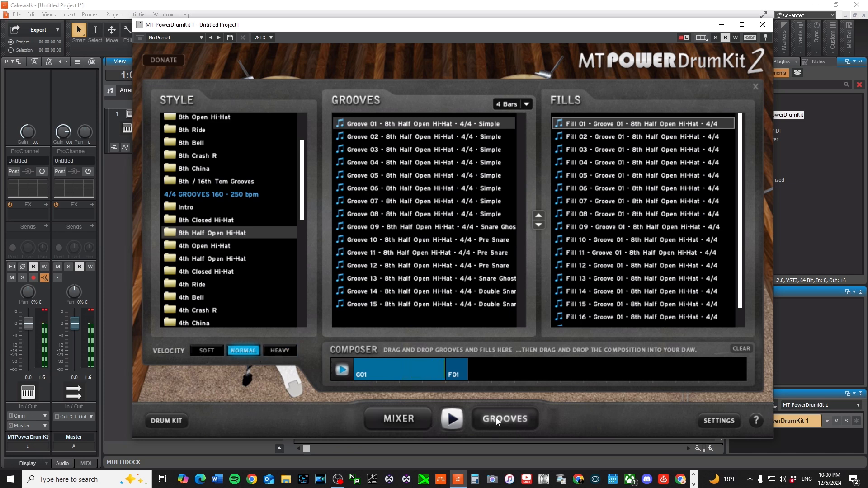
# Step: Place the composer's groove and fill at the start of the MT-PowerDrumKit track, and move the drum kit window off the clips
pyautogui.moveTo(414, 367)
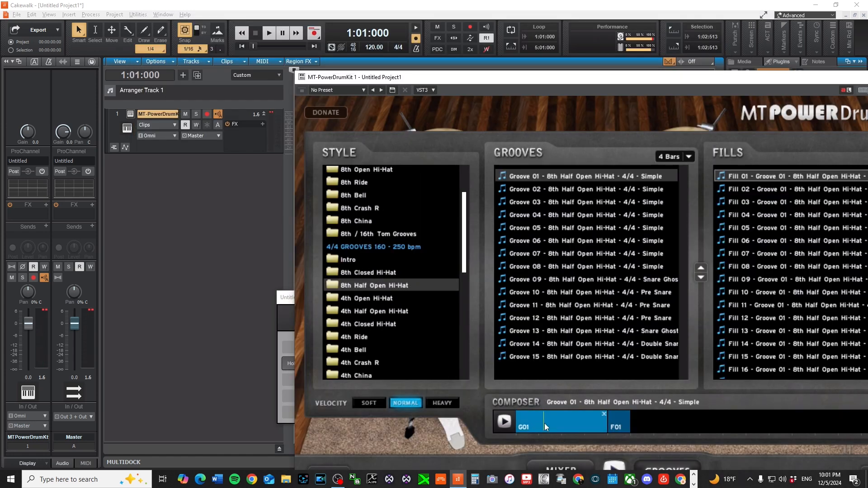
pyautogui.moveTo(544, 426); pyautogui.dragTo(295, 131)
pyautogui.moveTo(407, 77); pyautogui.dragTo(467, 169)
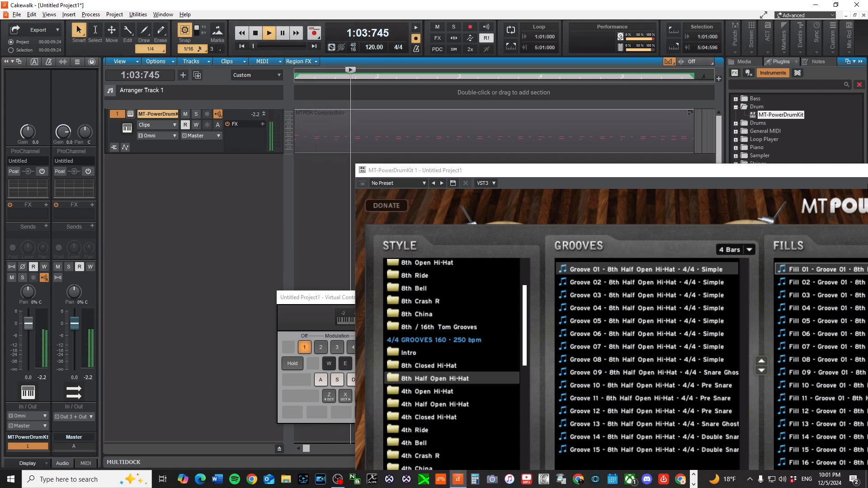
# Step: Stop the project playback, and close both the drum kit window and the Virtual Controller
pyautogui.moveTo(799, 174); pyautogui.dragTo(643, 168)
pyautogui.click(787, 165)
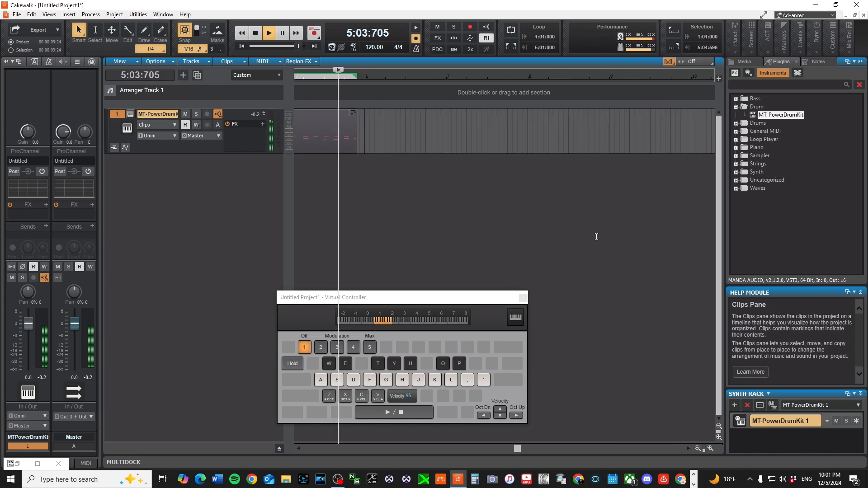
pyautogui.click(255, 33)
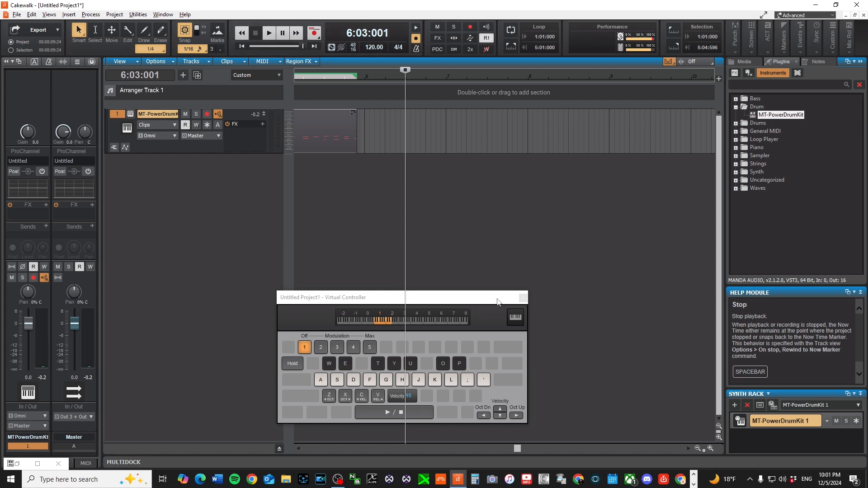
pyautogui.click(522, 297)
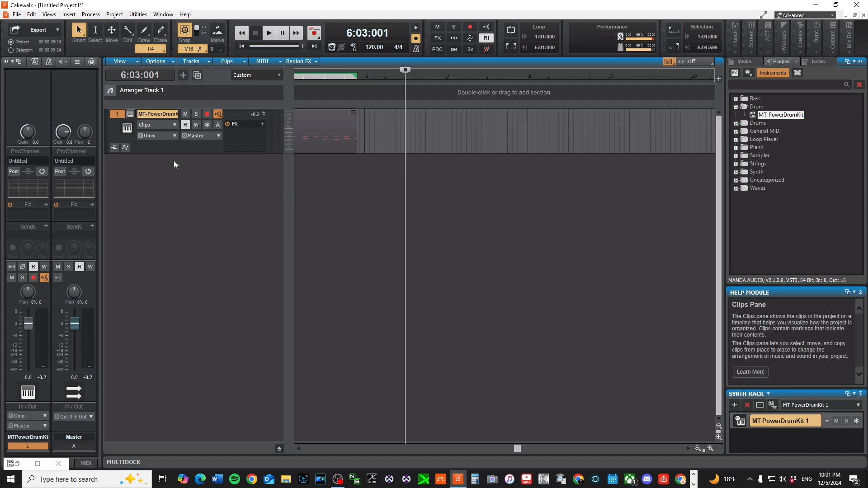
# Step: Delete the existing drum track and insert MT-PowerDrumKit again with All Synth Audio Outputs: Stereo and a MIDI Source track
pyautogui.rightClick(116, 115)
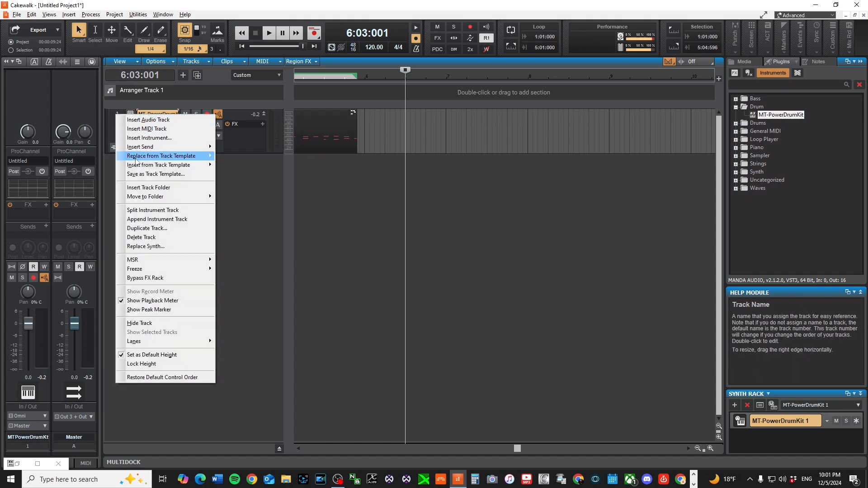
pyautogui.click(165, 236)
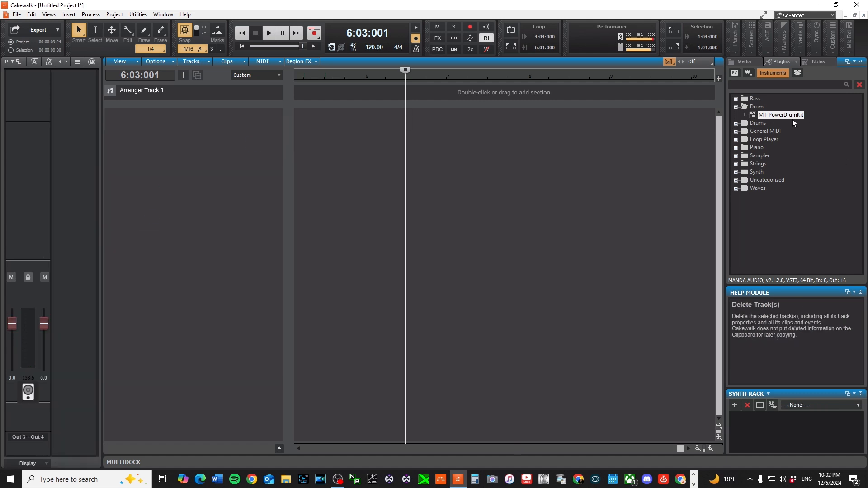
pyautogui.moveTo(787, 115); pyautogui.dragTo(201, 135)
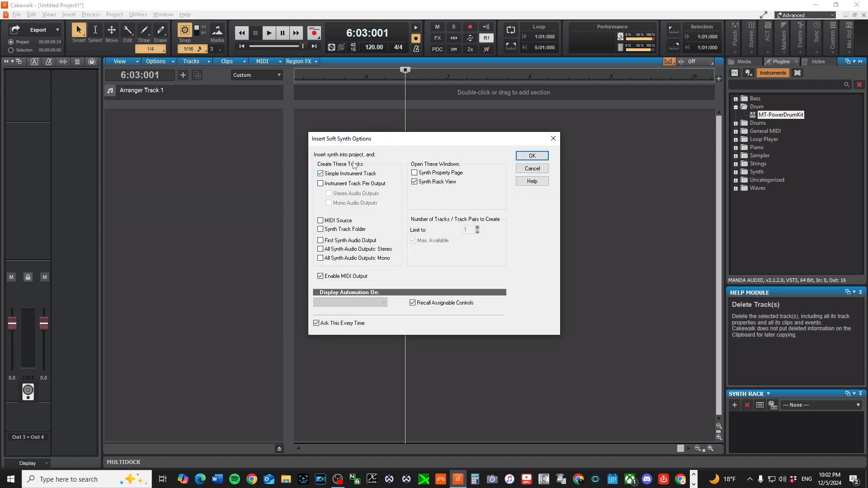
pyautogui.click(355, 249)
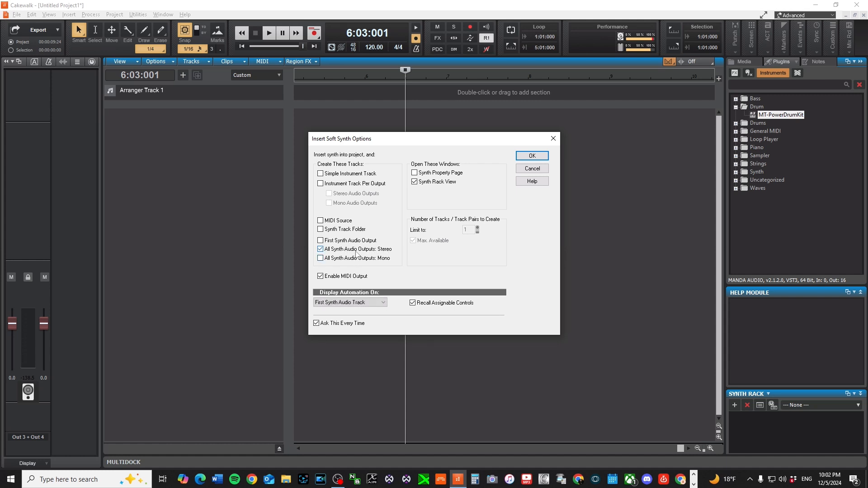
pyautogui.click(322, 221)
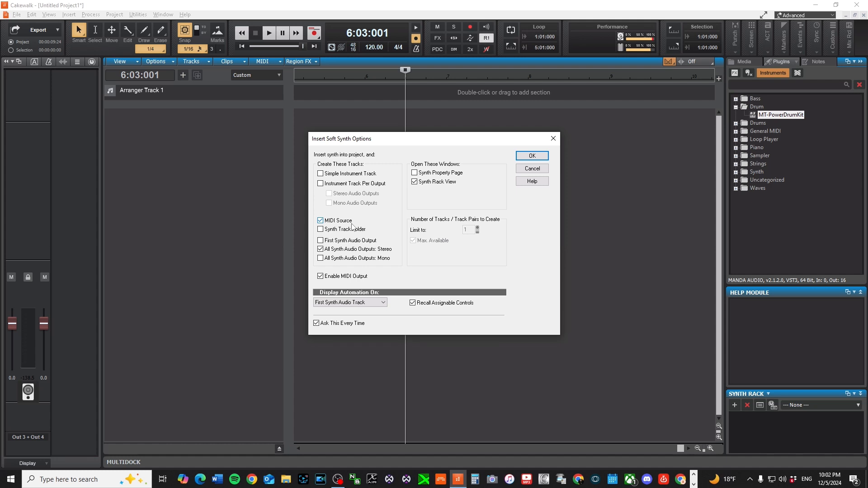
pyautogui.click(540, 158)
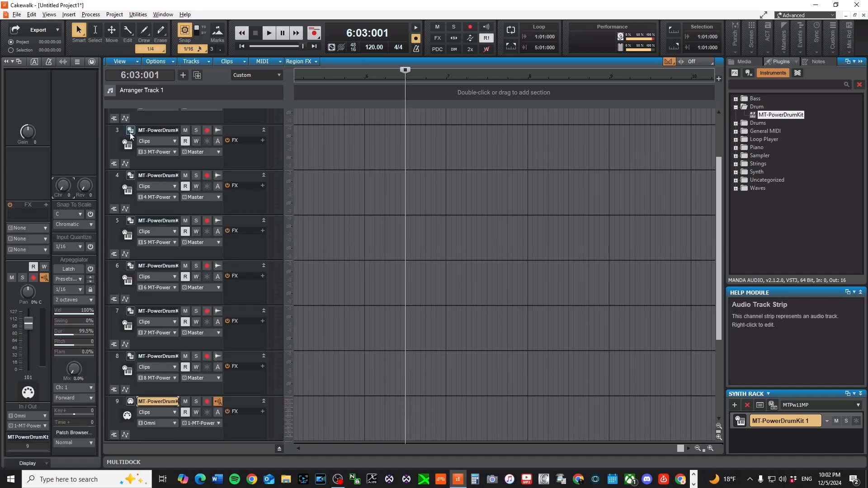
# Step: Open the MT-PowerDrumKit window from track 3, move it higher to reveal its lower controls, and show the kit's mixer
pyautogui.click(130, 131)
pyautogui.click(768, 469)
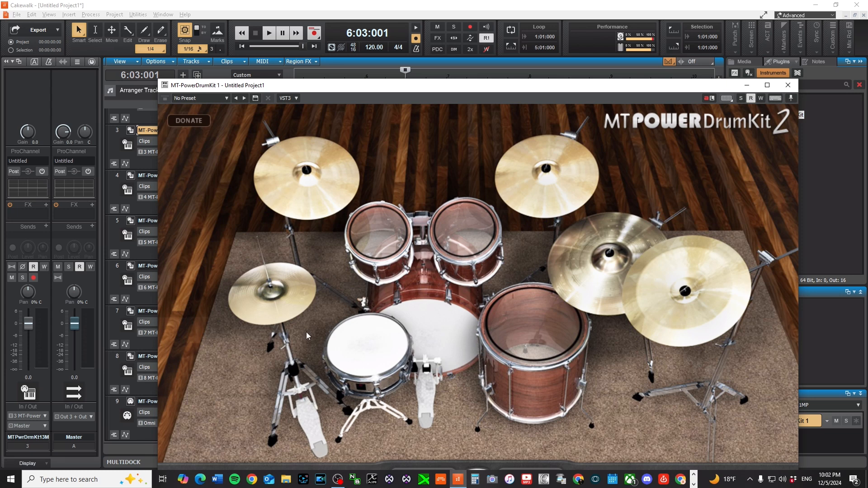
pyautogui.moveTo(472, 85); pyautogui.dragTo(441, 19)
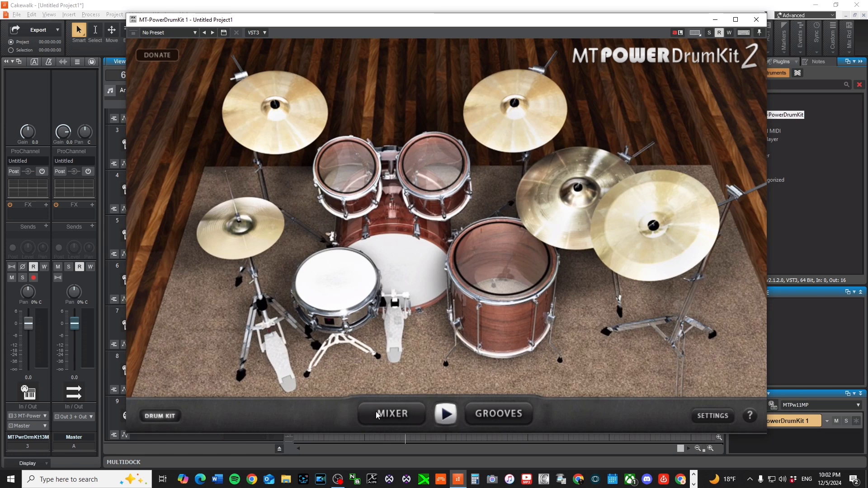
pyautogui.click(378, 413)
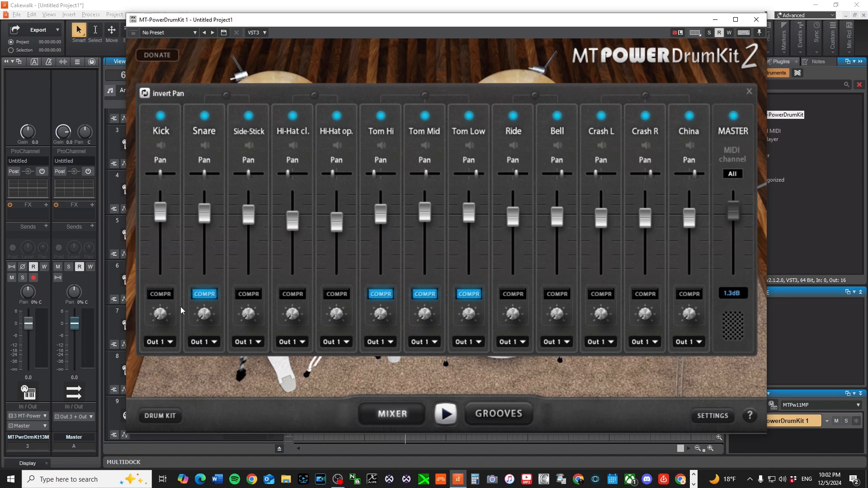
# Step: Route Snare and Side-Stick to Out 2, and both Hi-Hat channels to Out 3
pyautogui.click(214, 342)
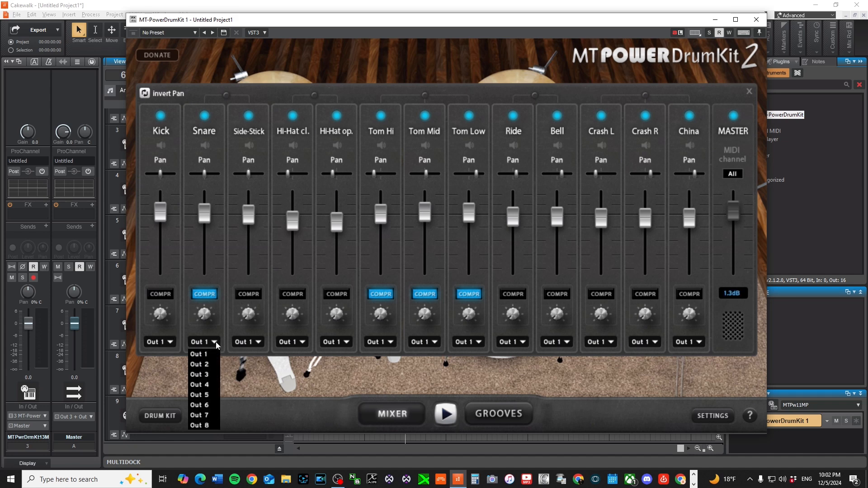
pyautogui.click(213, 365)
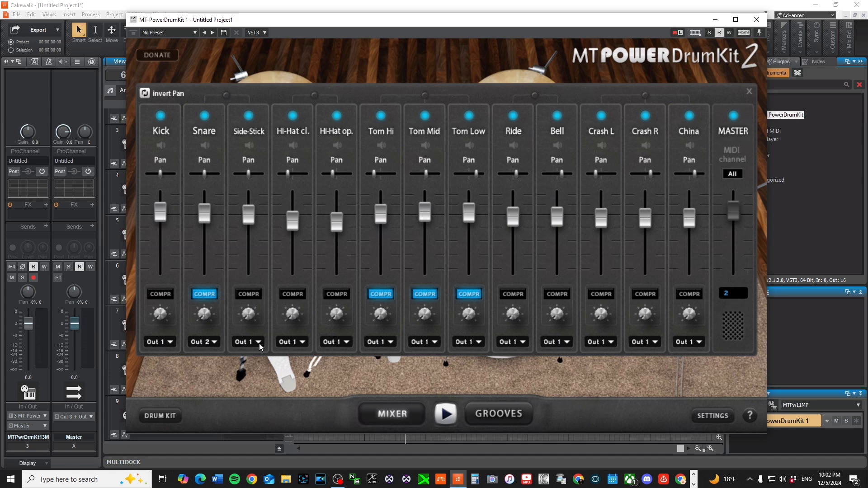
pyautogui.click(260, 346)
pyautogui.click(258, 364)
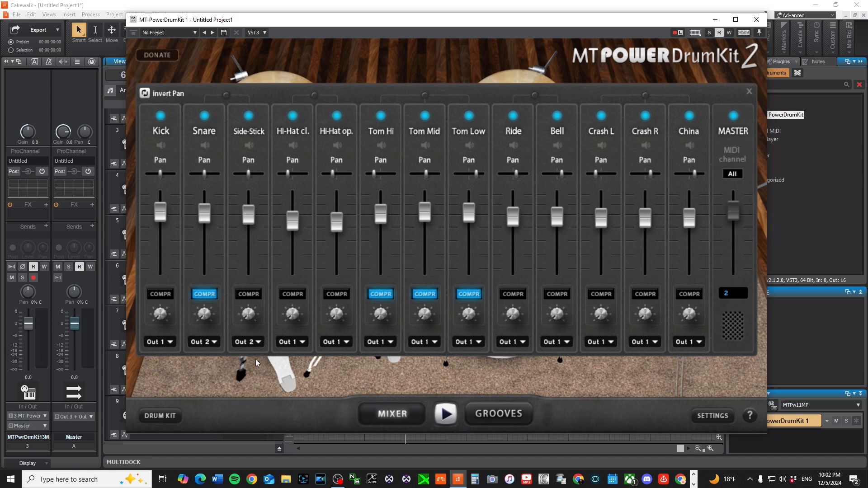
pyautogui.click(299, 347)
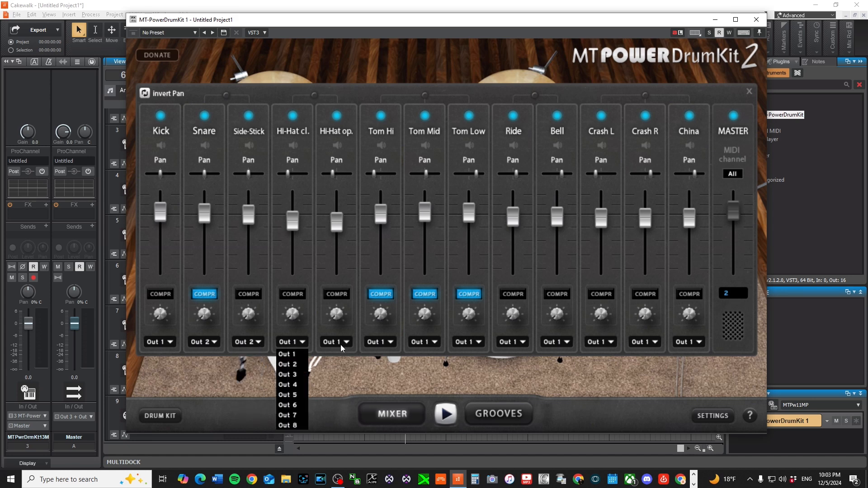
pyautogui.click(298, 374)
pyautogui.click(342, 345)
pyautogui.click(340, 375)
# Step: Route Tom Hi, Tom Mid and Tom Low together to Out 4
pyautogui.click(389, 344)
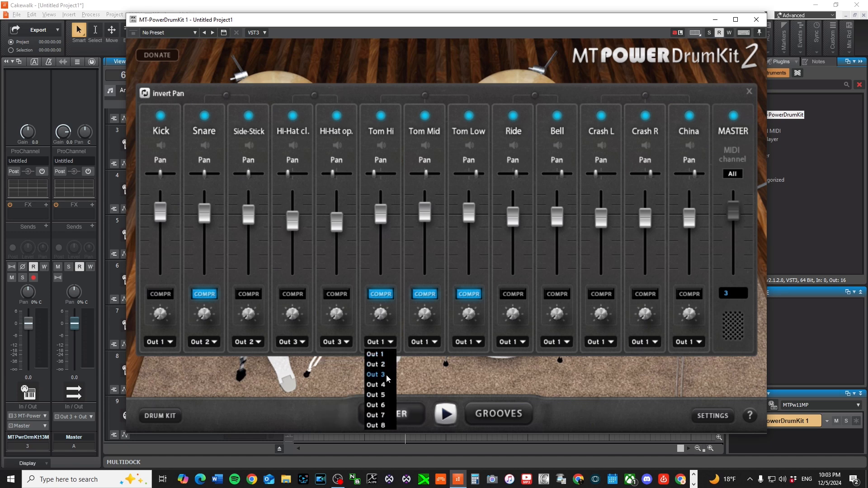
pyautogui.click(384, 385)
pyautogui.click(433, 344)
pyautogui.click(427, 384)
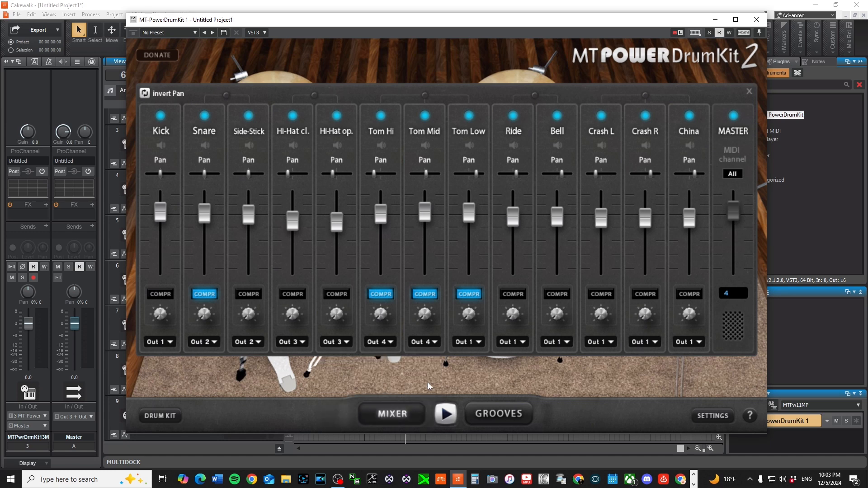
pyautogui.click(464, 344)
pyautogui.click(471, 385)
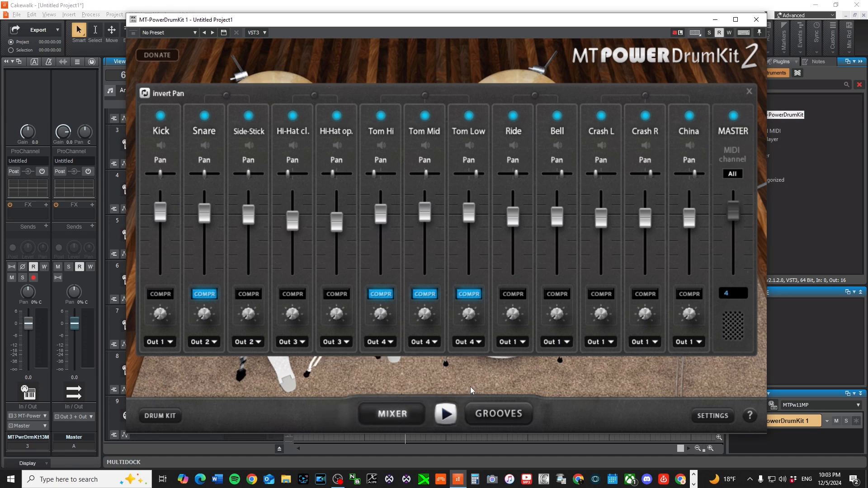
pyautogui.click(526, 344)
pyautogui.click(522, 344)
# Step: Give each tom its own output: Tom Hi to Out 4, Tom Mid to Out 5 and Tom Low to Out 6
pyautogui.click(390, 343)
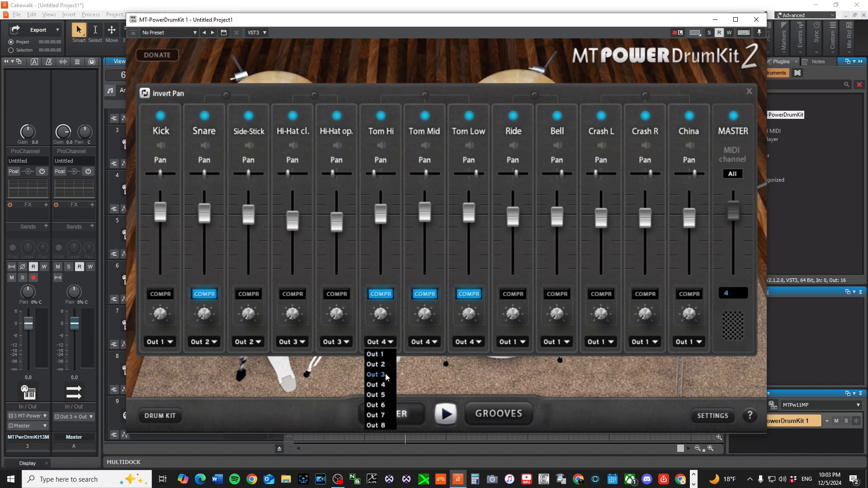
pyautogui.click(383, 387)
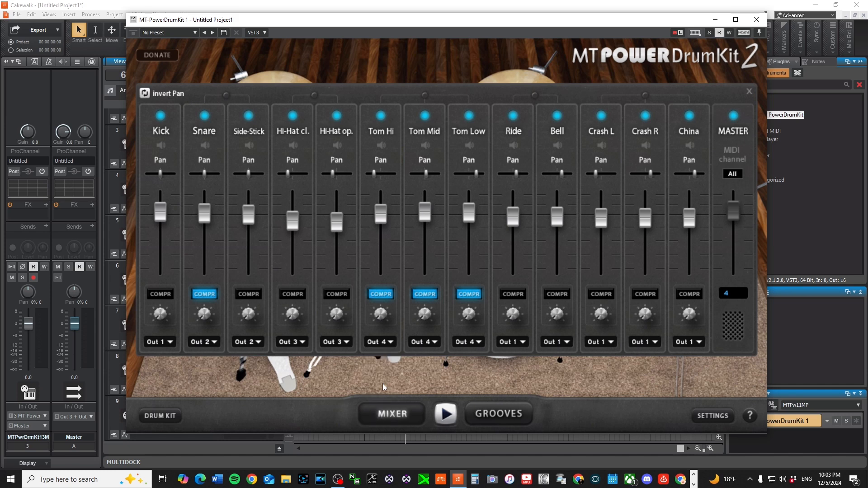
pyautogui.click(444, 345)
pyautogui.click(423, 397)
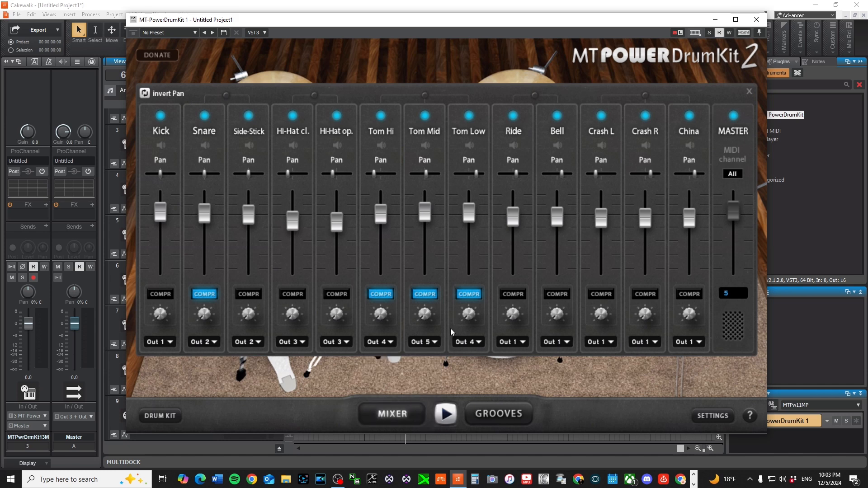
pyautogui.click(479, 343)
pyautogui.click(476, 409)
# Step: Route the Ride and Bell channels to Out 7
pyautogui.click(523, 343)
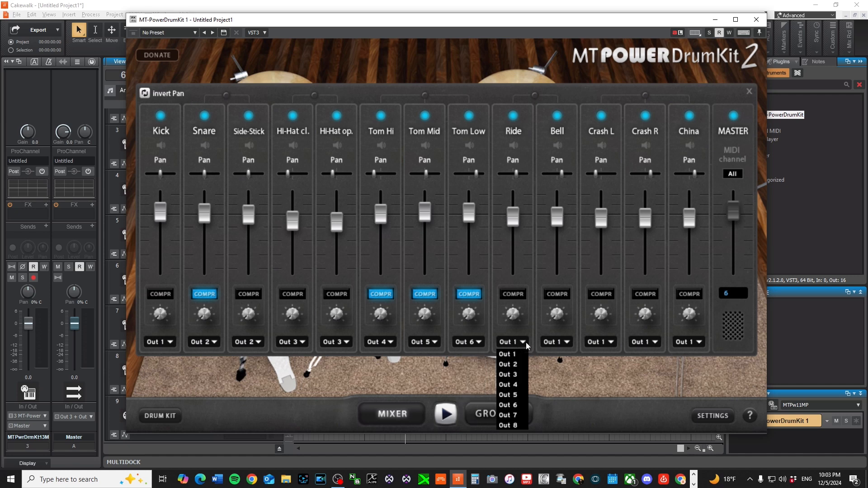
pyautogui.click(517, 415)
pyautogui.click(565, 342)
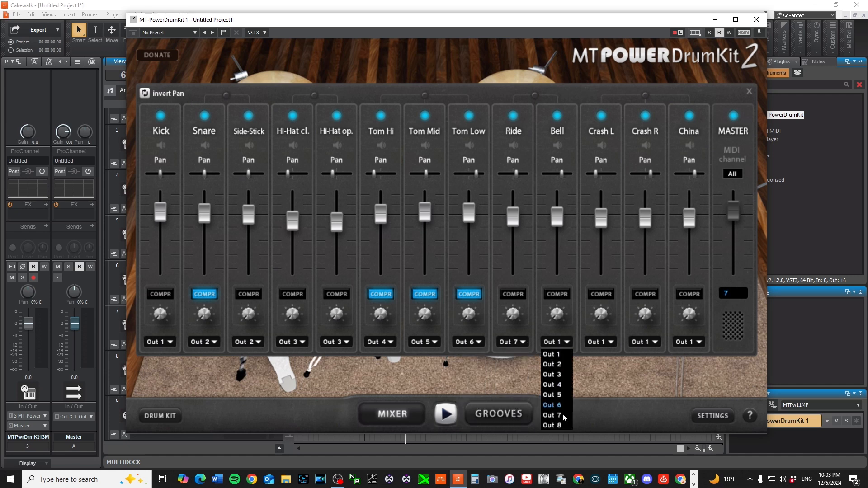
pyautogui.click(559, 415)
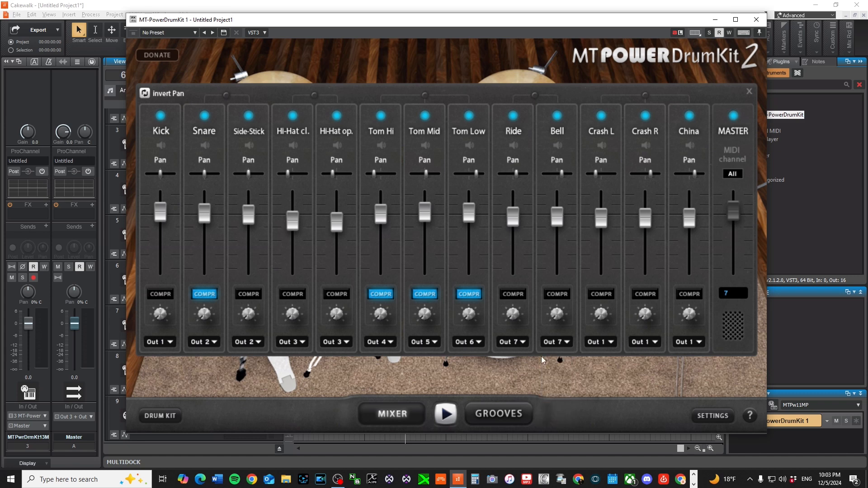
# Step: Route Crash L, Crash R and China to Out 8
pyautogui.click(610, 344)
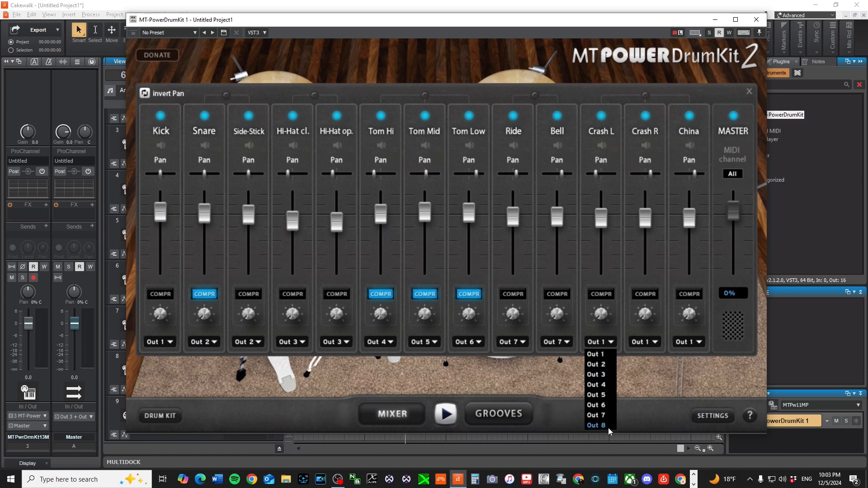
pyautogui.click(609, 427)
pyautogui.click(653, 342)
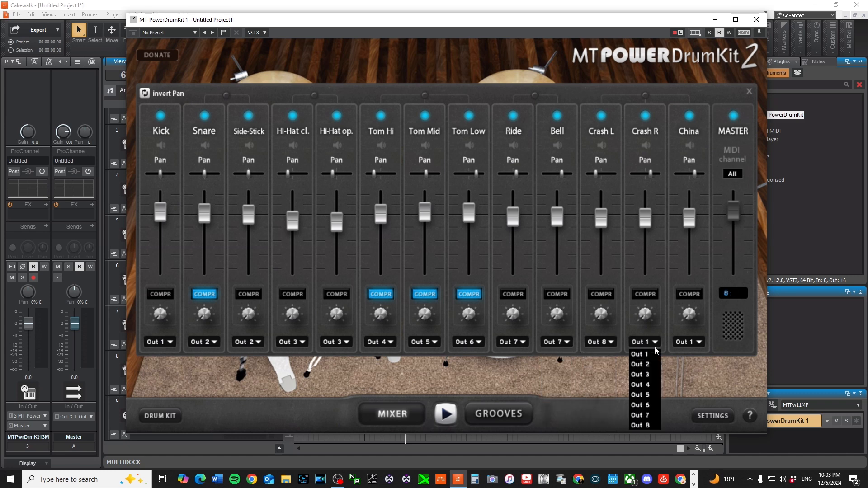
pyautogui.click(640, 425)
pyautogui.click(700, 345)
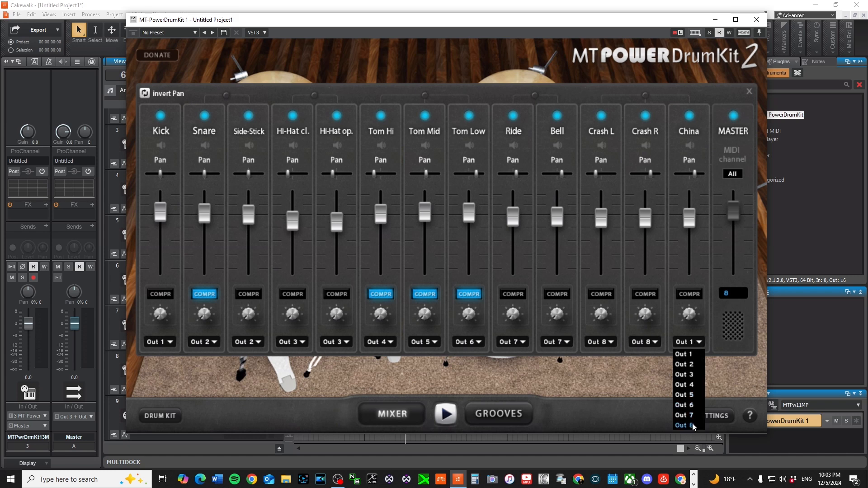
pyautogui.click(680, 425)
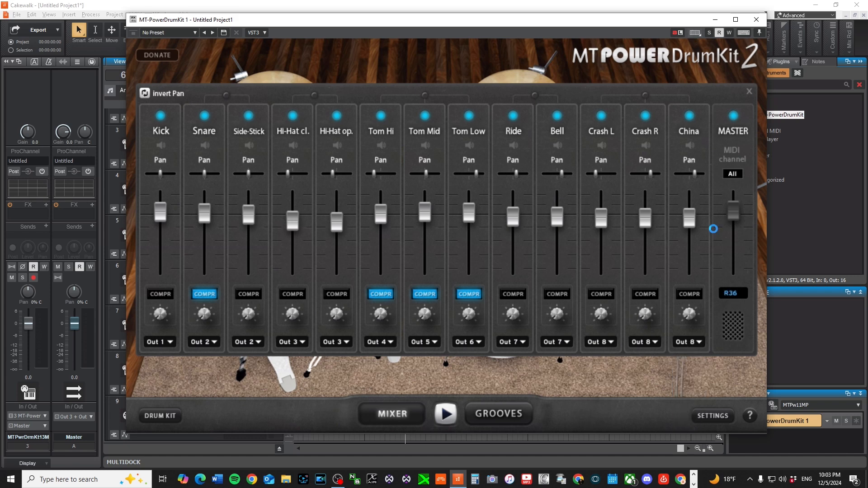
# Step: Minimize the drum kit window and return the playhead to the project start
pyautogui.click(714, 19)
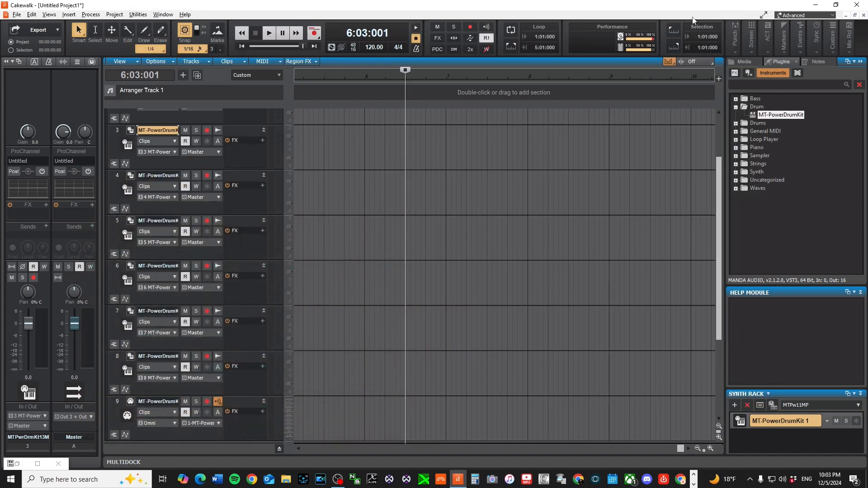
pyautogui.click(241, 46)
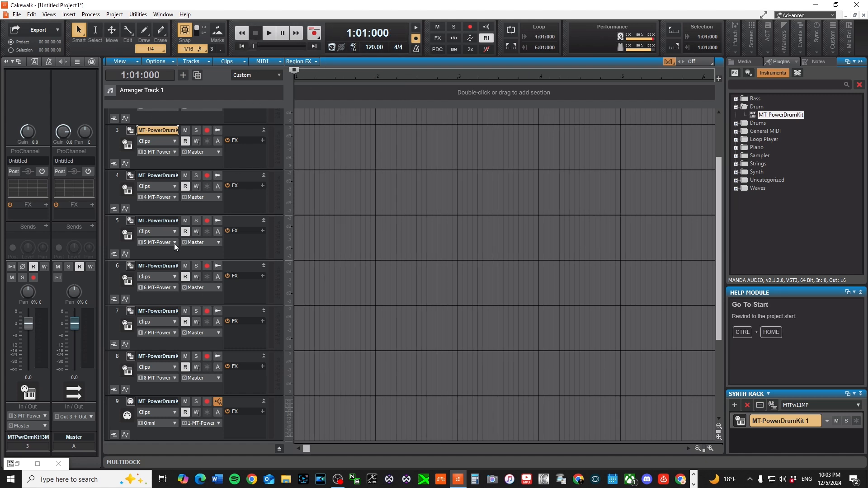
# Step: Set MIDI track 9's output to 1-MT-PowerDrumKit 1 and check its external MIDI input options
pyautogui.scroll(3, 176, 237)
pyautogui.scroll(-7, 191, 269)
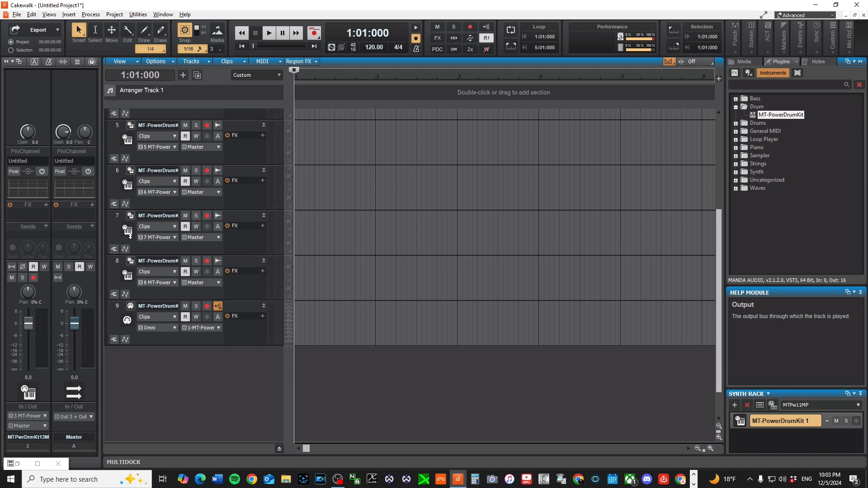
pyautogui.click(117, 307)
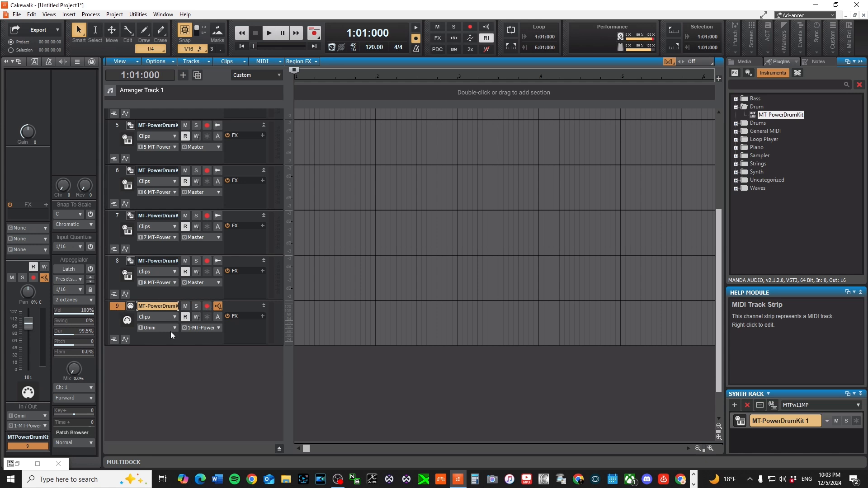
pyautogui.click(207, 330)
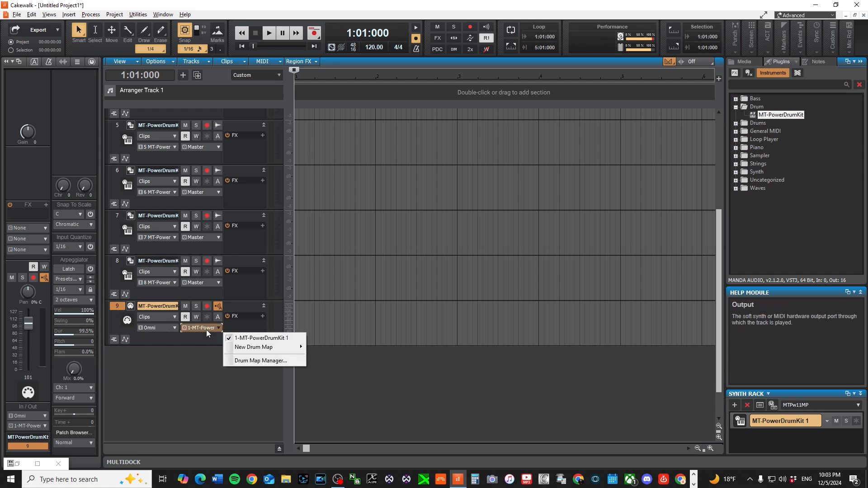
pyautogui.click(287, 339)
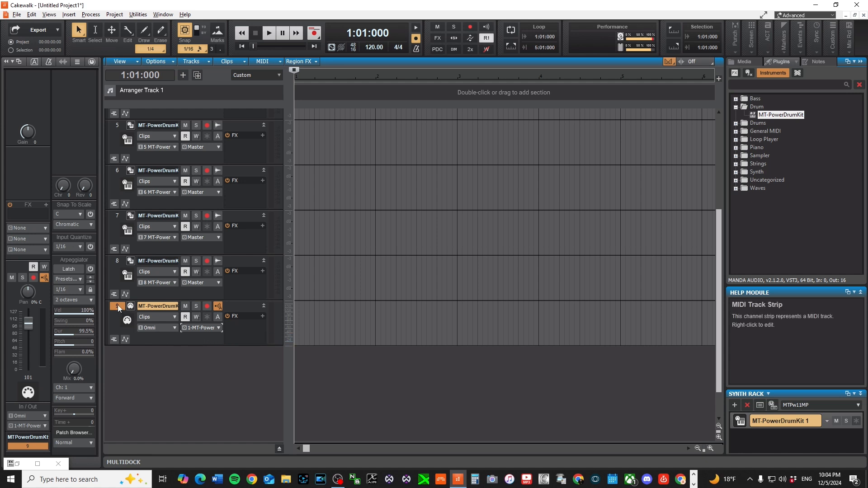
pyautogui.click(155, 329)
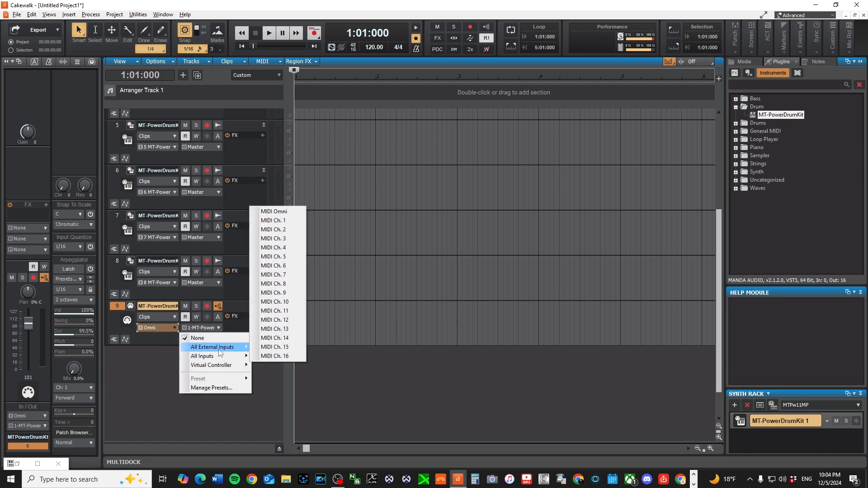
pyautogui.moveTo(220, 351)
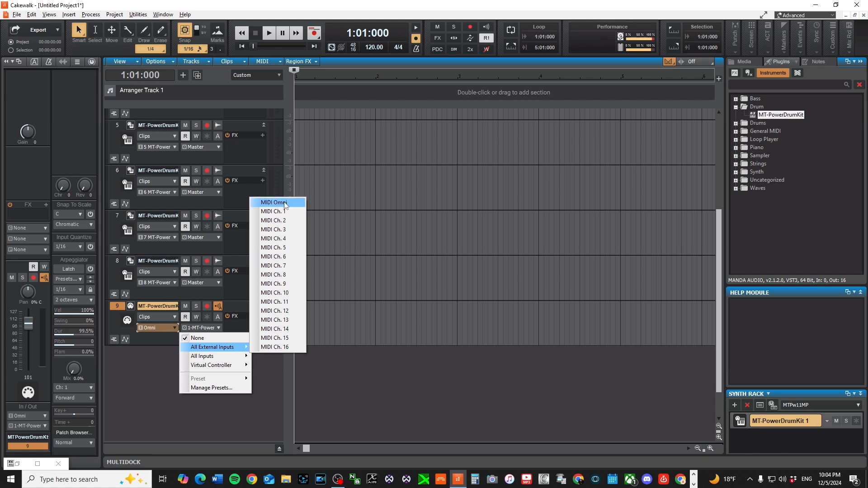
pyautogui.click(116, 326)
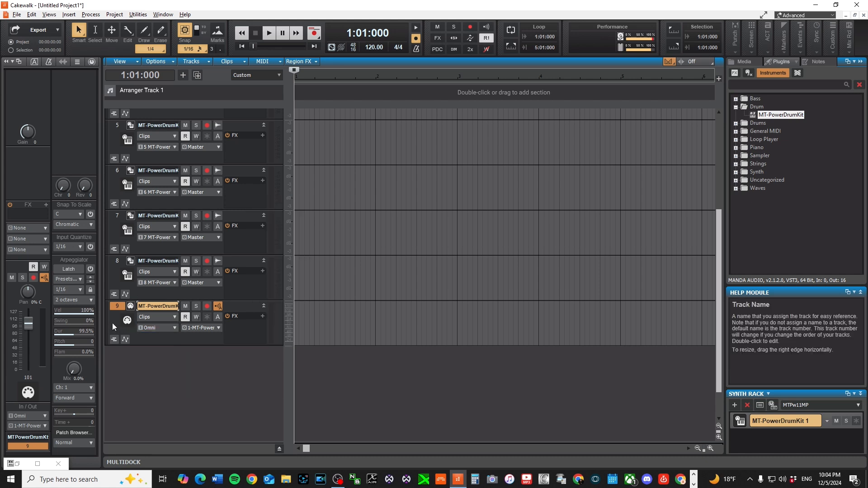
# Step: Arm MIDI track 9 for recording, show the Virtual Controller and test several drum notes on its computer keyboard
pyautogui.click(207, 306)
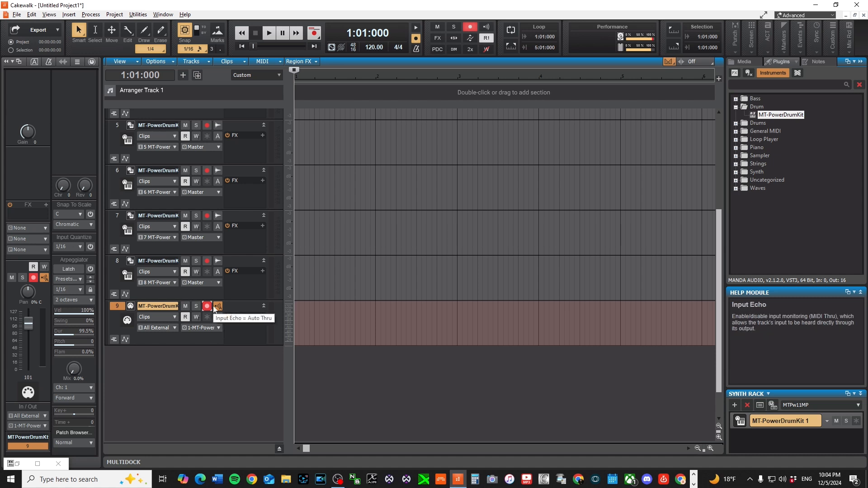
pyautogui.press('capslock')
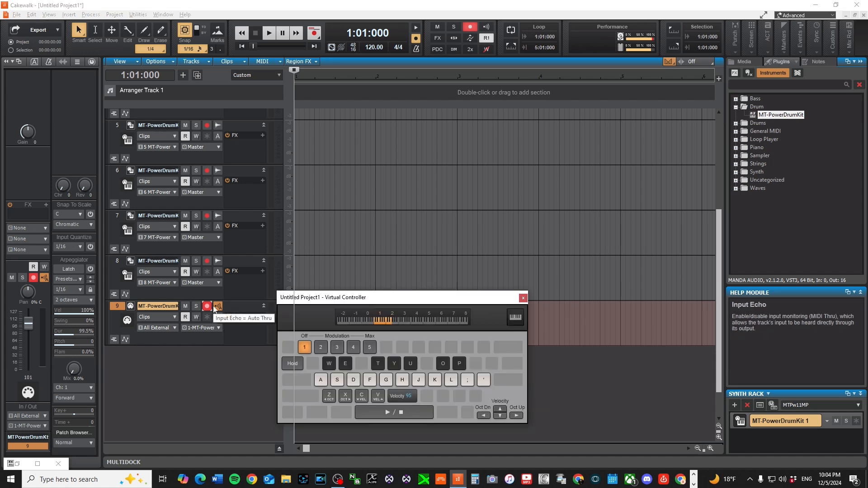
pyautogui.press('a')
pyautogui.press('s')
pyautogui.press('d')
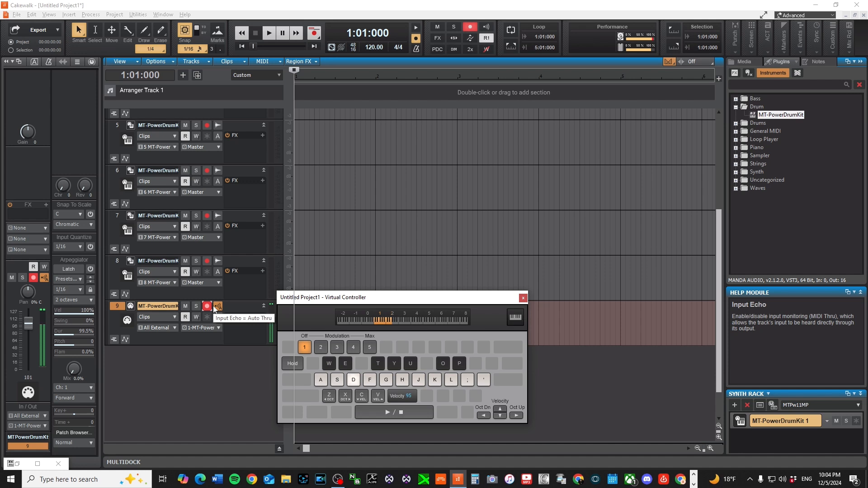
pyautogui.press('d')
pyautogui.press('d')
pyautogui.press('f')
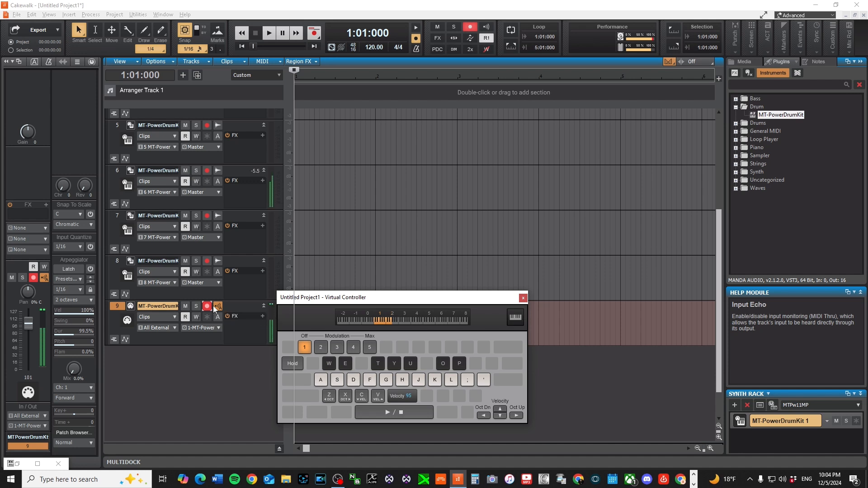
# Step: Record a drum pattern of about nine measures on MIDI track 9 from the project start, playing it on the Virtual Controller
pyautogui.press('space')
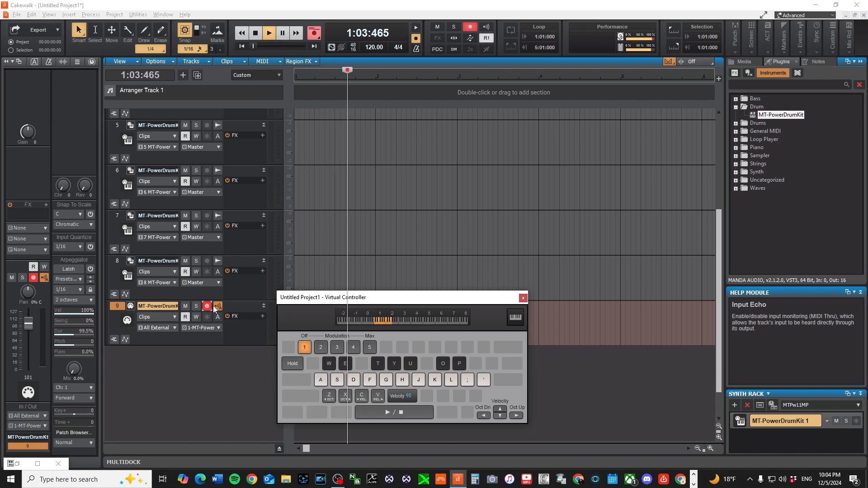
pyautogui.press('a')
pyautogui.press('t')
pyautogui.press('t')
pyautogui.press('t')
pyautogui.press('t')
pyautogui.press('t')
pyautogui.press('u')
pyautogui.press('t')
pyautogui.press('t')
pyautogui.press('t')
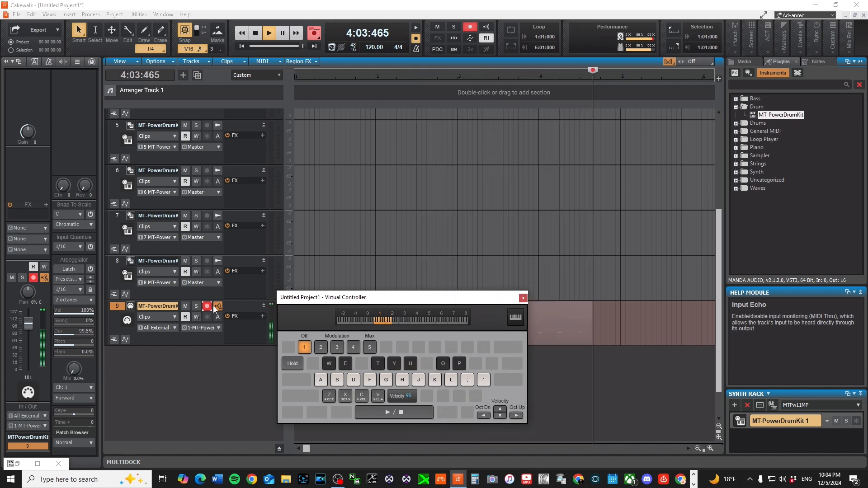
pyautogui.press('t')
pyautogui.press('a')
pyautogui.press('t')
pyautogui.press('a')
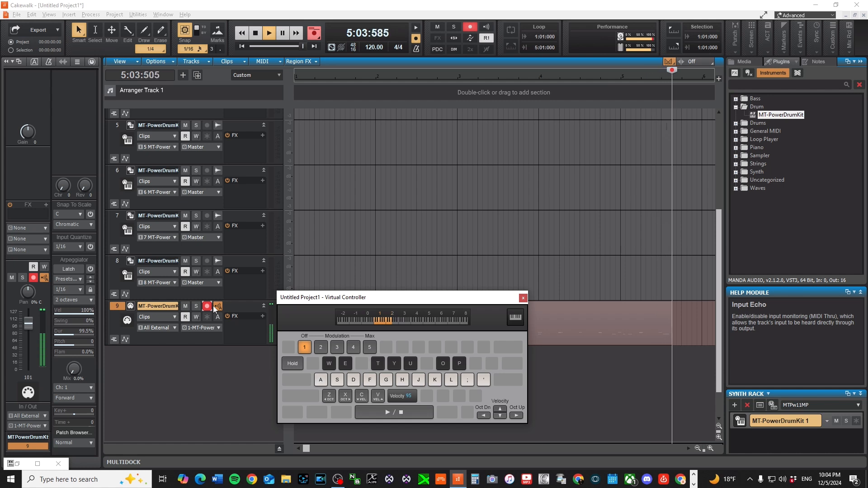
pyautogui.press('t')
pyautogui.press('d')
pyautogui.press('t')
pyautogui.press('t')
pyautogui.press('t')
pyautogui.press('t')
pyautogui.press('t')
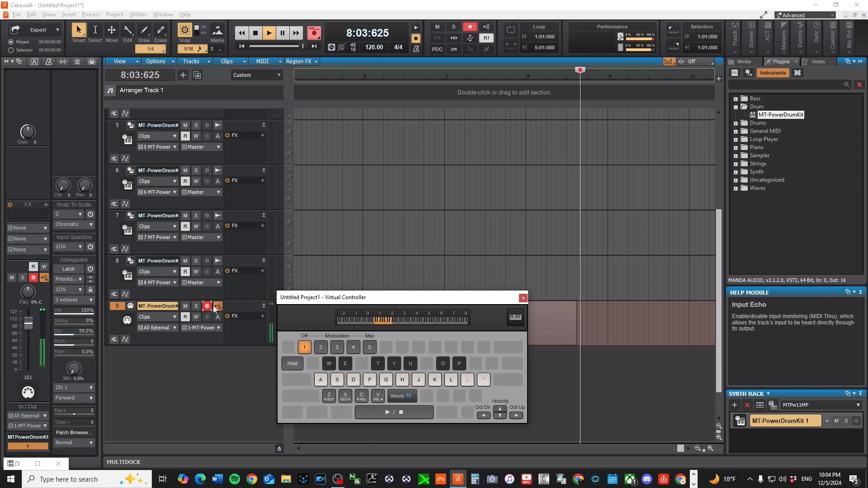
pyautogui.press('a')
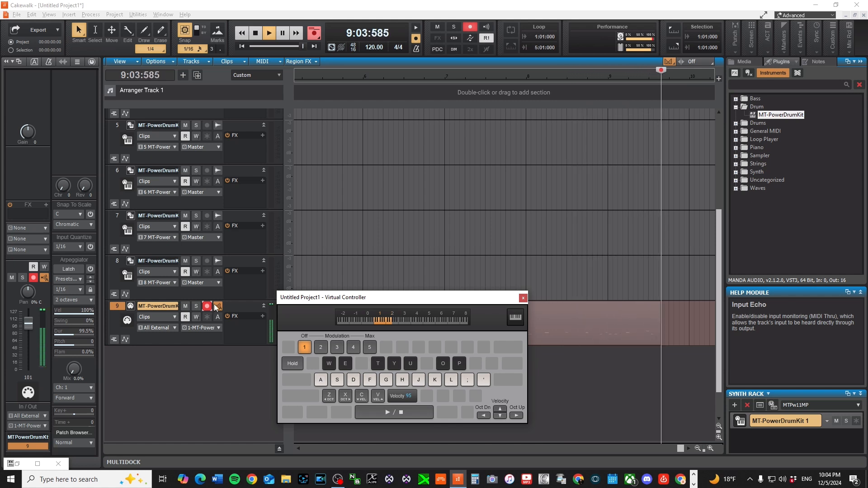
pyautogui.press('space')
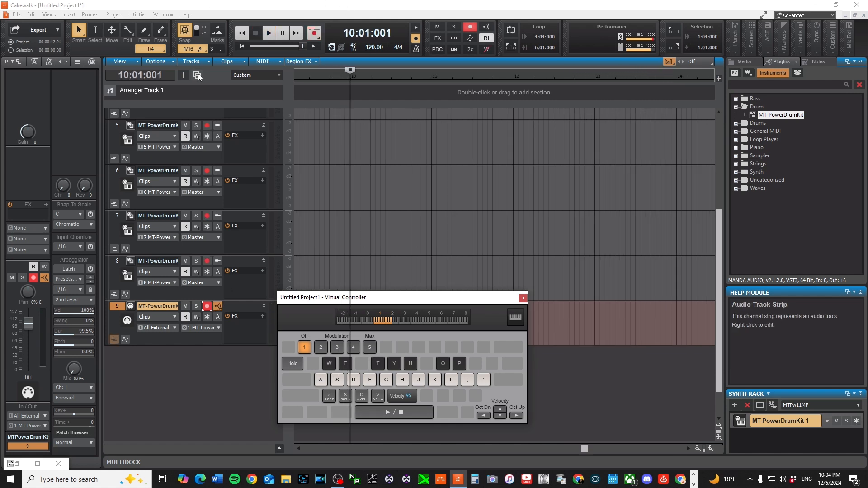
# Step: Close the Virtual Controller and play the recorded drum clip from the project start
pyautogui.click(241, 46)
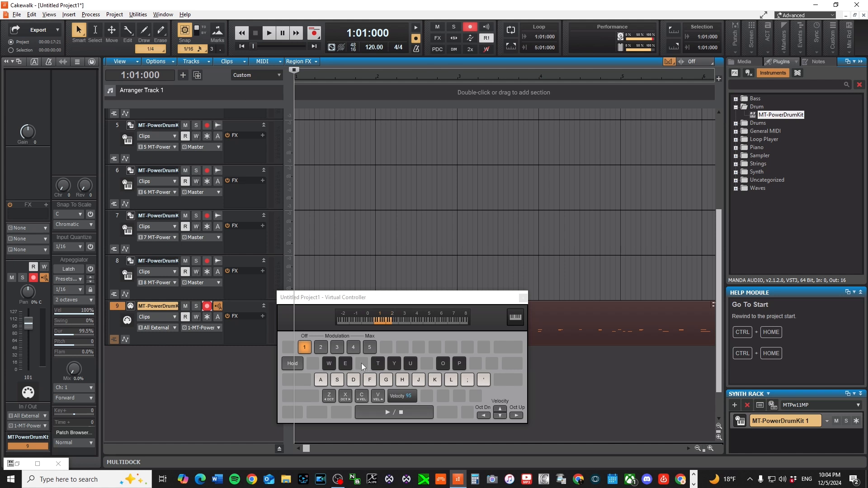
pyautogui.click(522, 298)
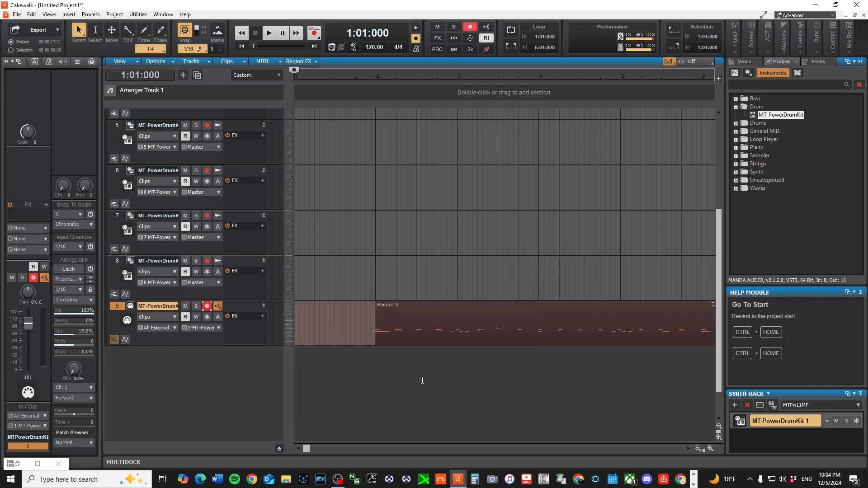
pyautogui.click(359, 370)
pyautogui.press('space')
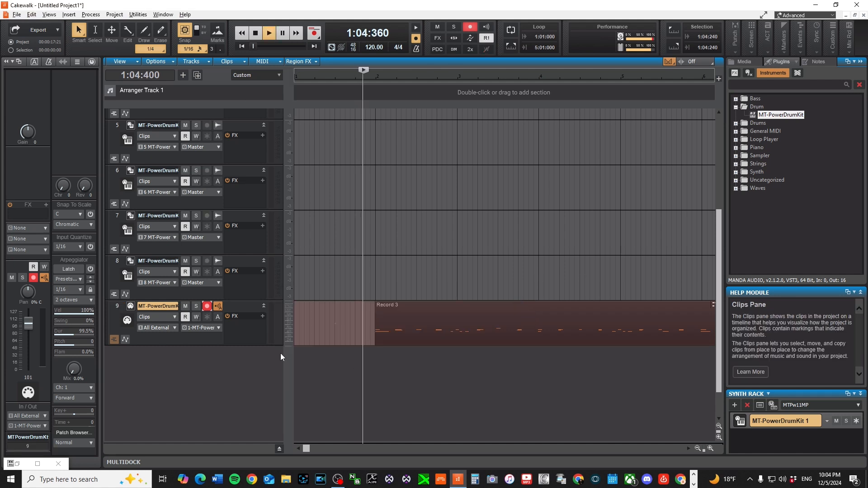
# Step: Solo and unsolo tracks 1, 2 and 3 one after another during playback to hear each separate drum output
pyautogui.scroll(4, 213, 291)
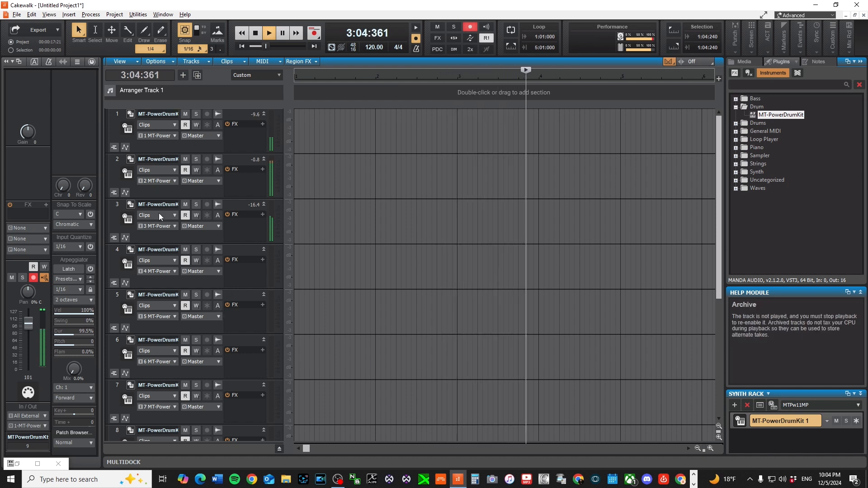
pyautogui.click(196, 114)
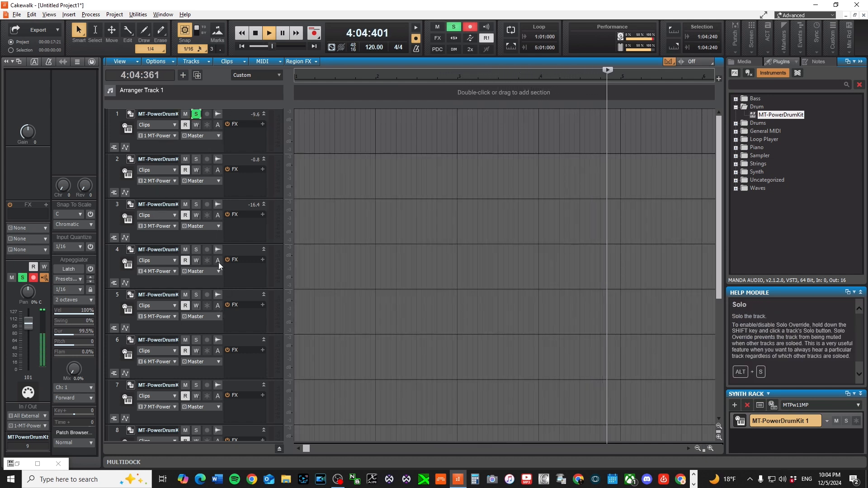
pyautogui.click(196, 114)
pyautogui.click(196, 159)
pyautogui.click(196, 159)
pyautogui.click(196, 205)
pyautogui.click(195, 204)
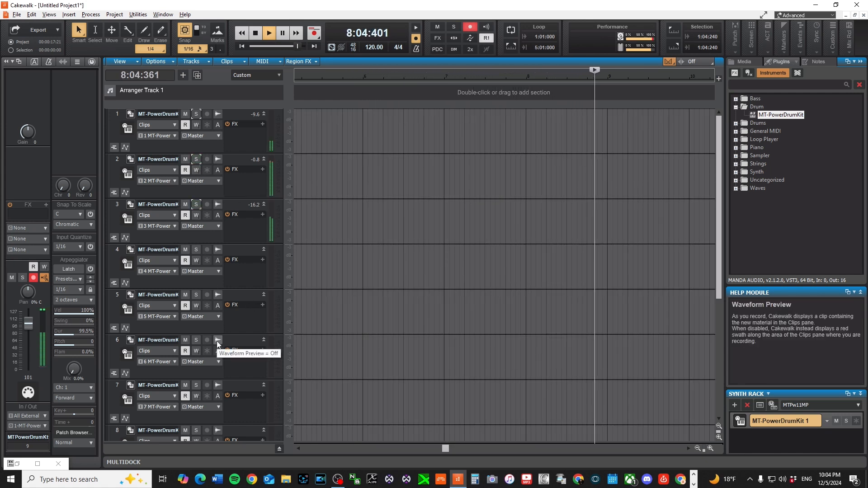
pyautogui.press('c')
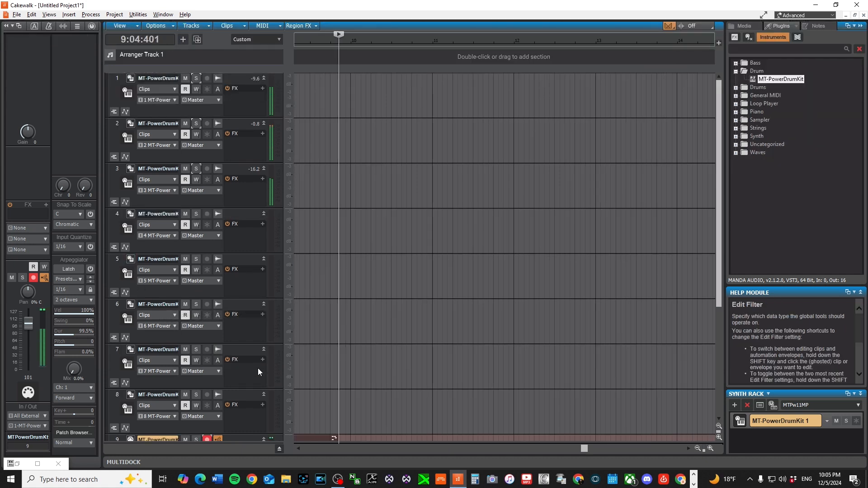
pyautogui.scroll(-3, 259, 370)
pyautogui.scroll(-3, 232, 417)
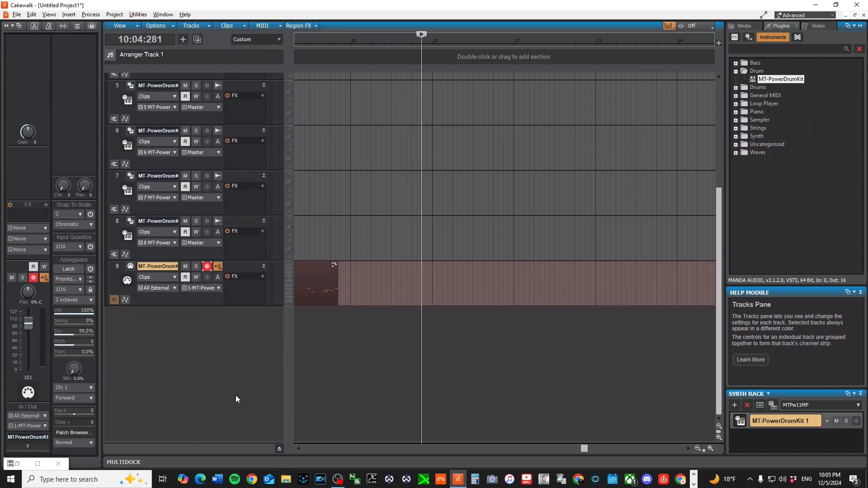
pyautogui.press('c')
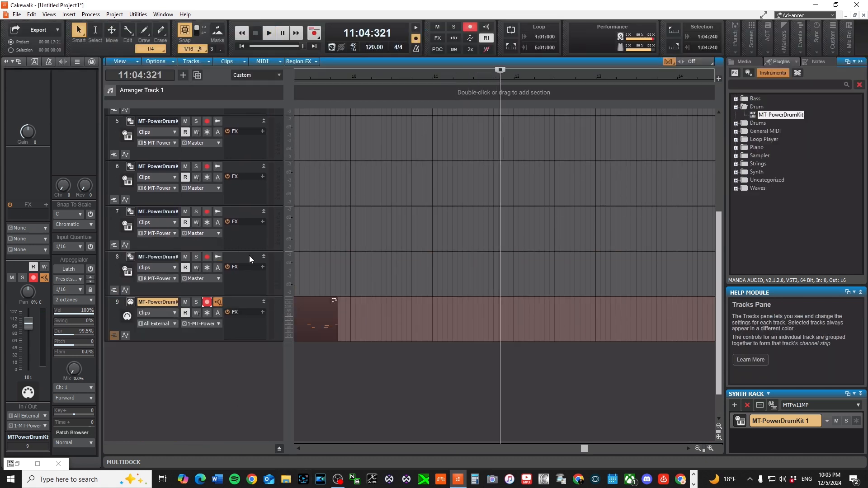
# Step: Show the Console view and play the project from the start to watch the separate drum channel meters
pyautogui.click(49, 15)
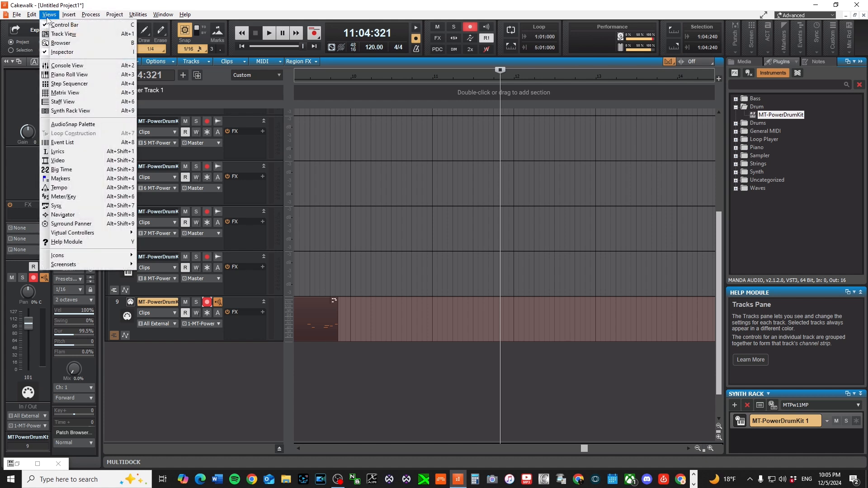
pyautogui.click(271, 15)
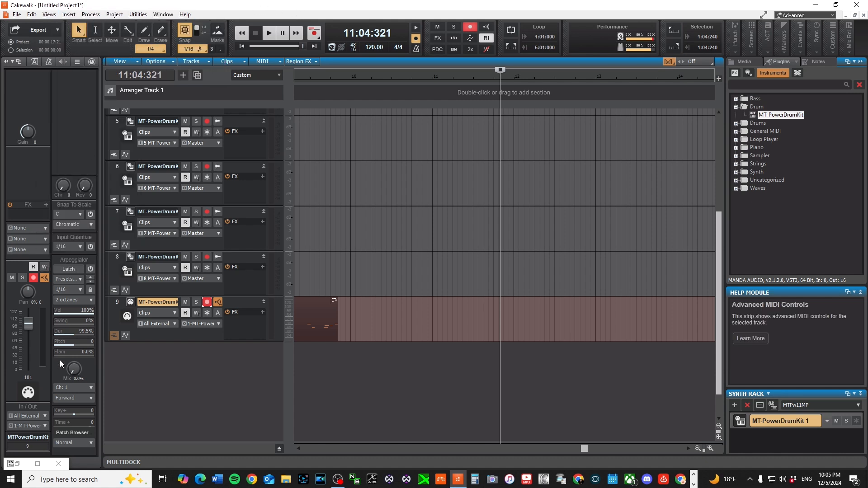
pyautogui.hotkey('alt', '2')
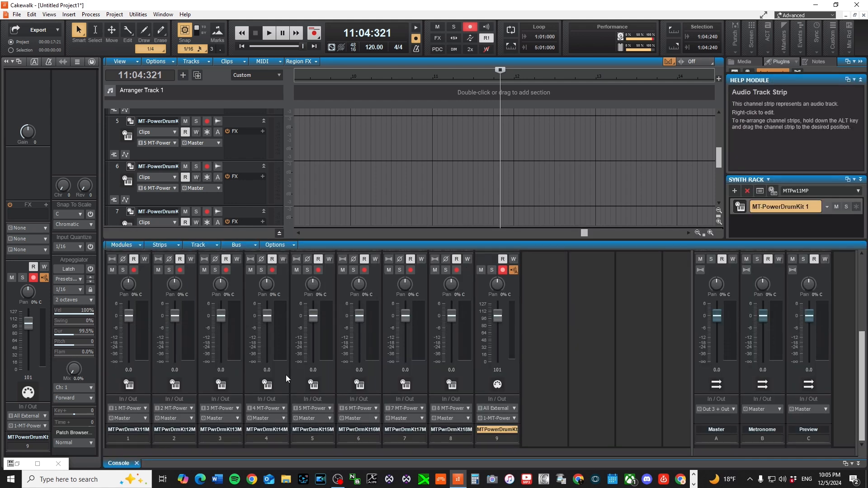
pyautogui.hotkey('ctrl', 'Home')
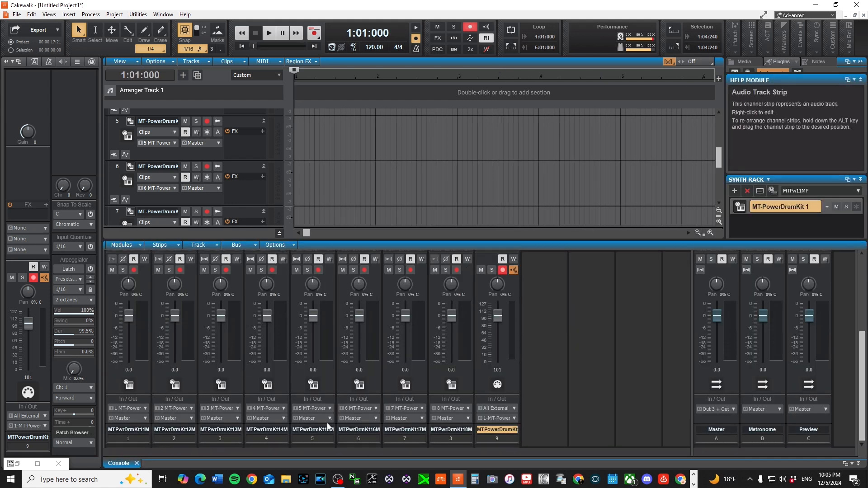
pyautogui.press('space')
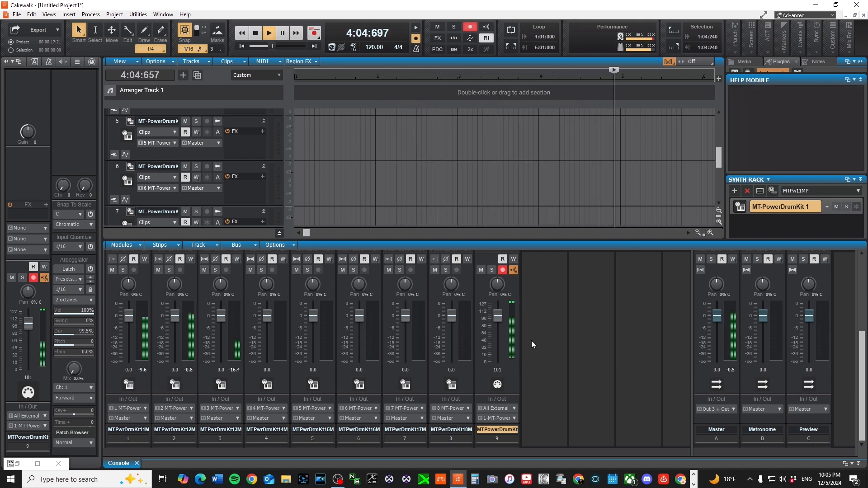
# Step: Lower track 2's volume fader to about -2.9 dB, stop playback and close the Console view
pyautogui.moveTo(170, 318); pyautogui.dragTo(170, 325)
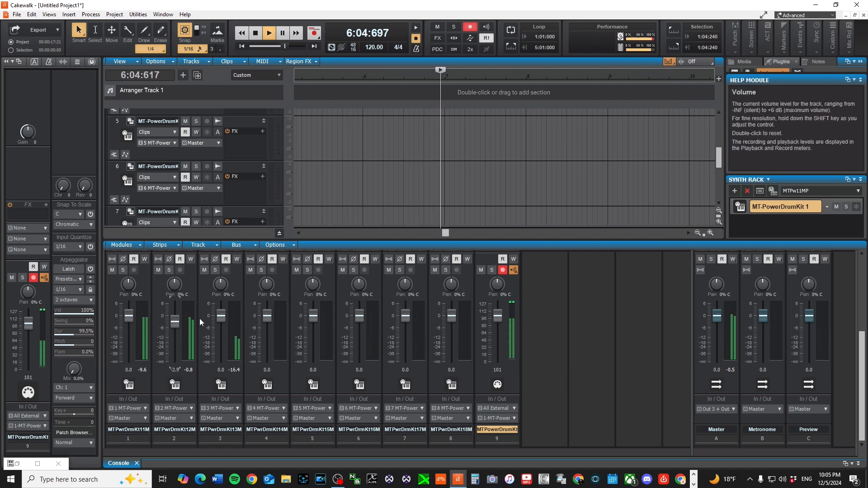
pyautogui.press('space')
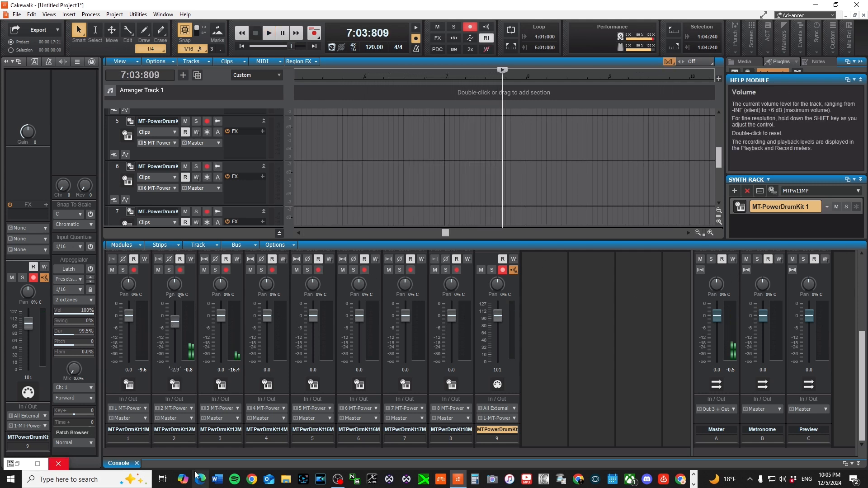
pyautogui.click(136, 463)
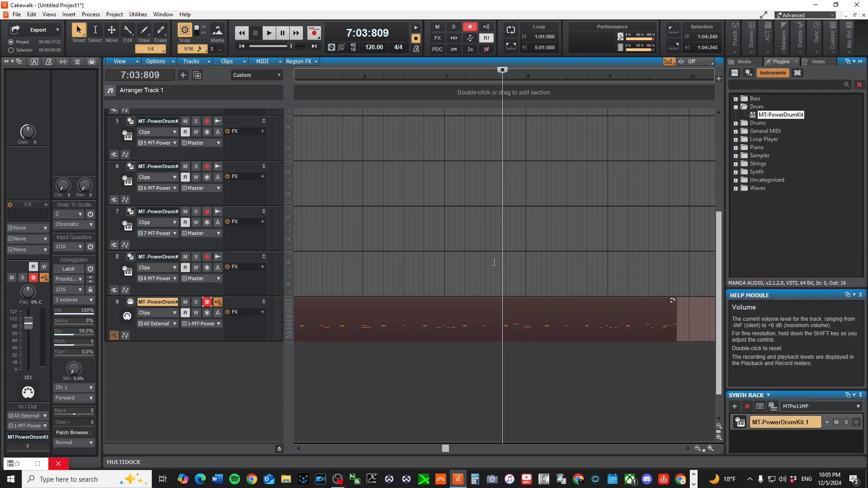
# Step: Move the recorded MIDI clip on track 9 to the project start at 1:01:000
pyautogui.click(516, 298)
pyautogui.moveTo(445, 448); pyautogui.dragTo(306, 448)
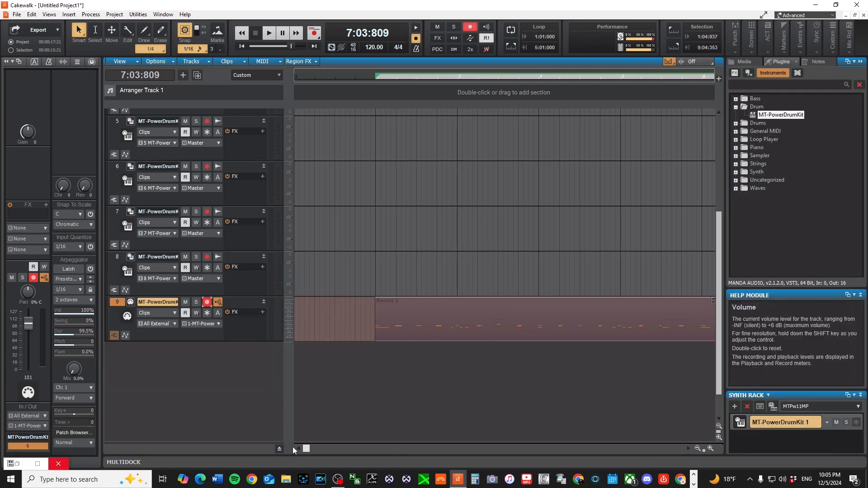
pyautogui.moveTo(542, 300); pyautogui.dragTo(306, 321)
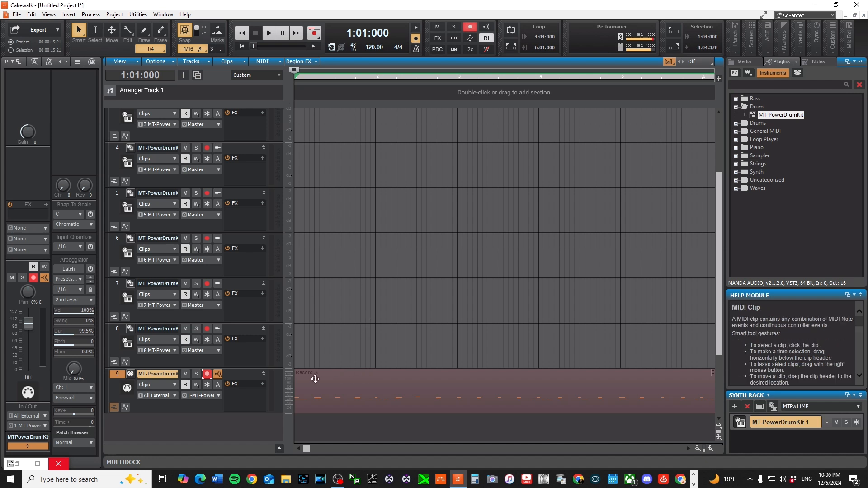
# Step: Open the recorded clip in the Piano Roll, select every note of the upper repeating drum row and close the view
pyautogui.doubleClick(519, 404)
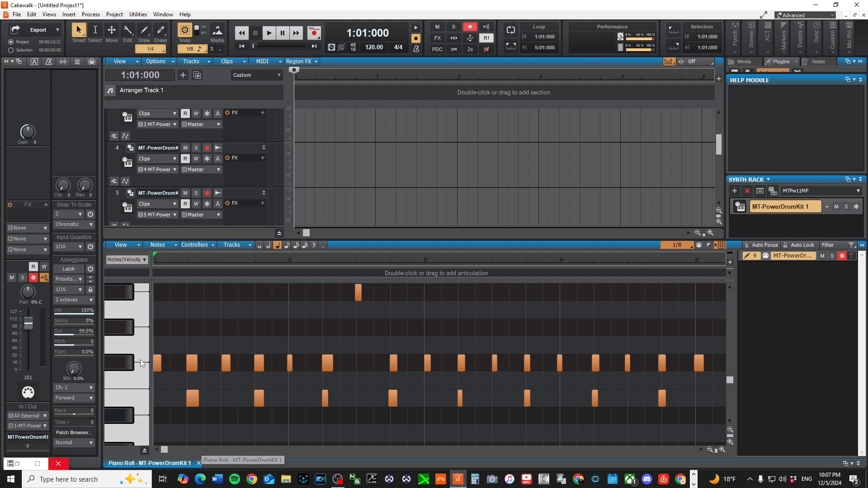
pyautogui.click(120, 367)
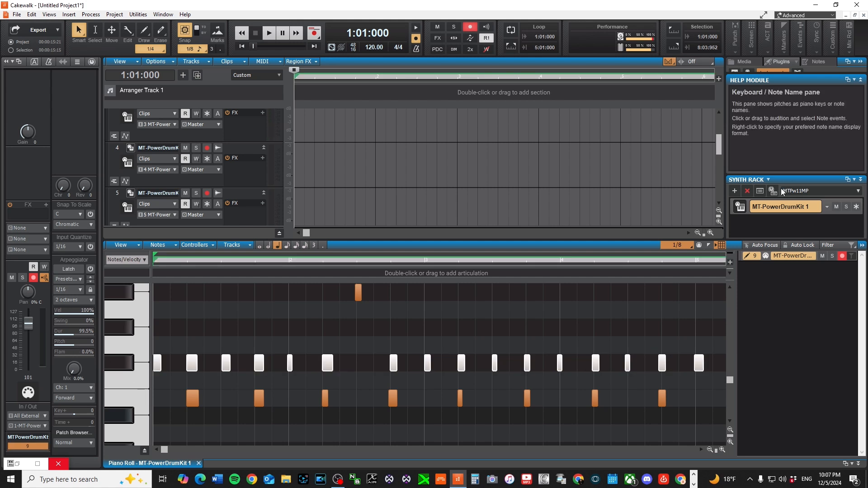
pyautogui.click(198, 463)
# Step: Duplicate track 9 twice starting at track 10, including its events and properties, and disarm recording on both copies
pyautogui.scroll(-3, 172, 385)
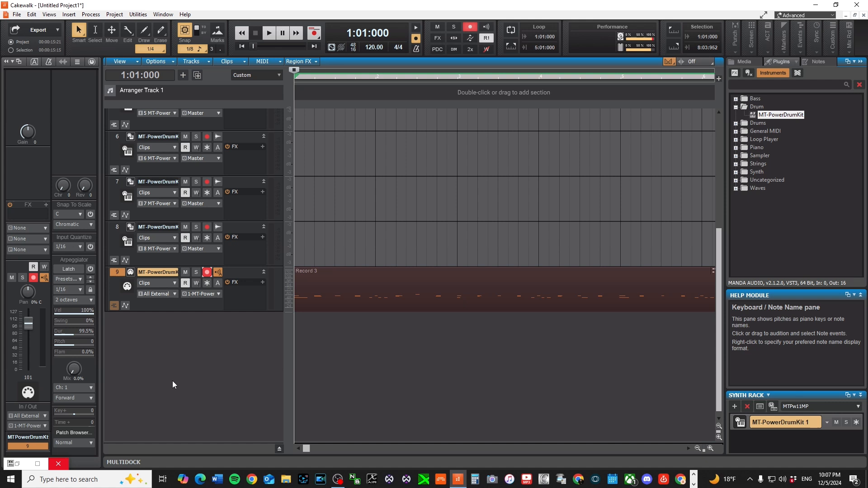
pyautogui.rightClick(164, 343)
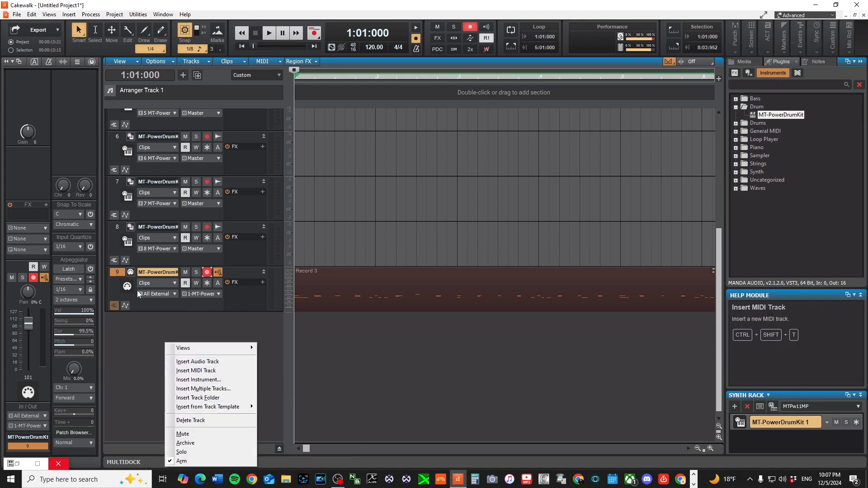
pyautogui.click(119, 272)
pyautogui.rightClick(118, 272)
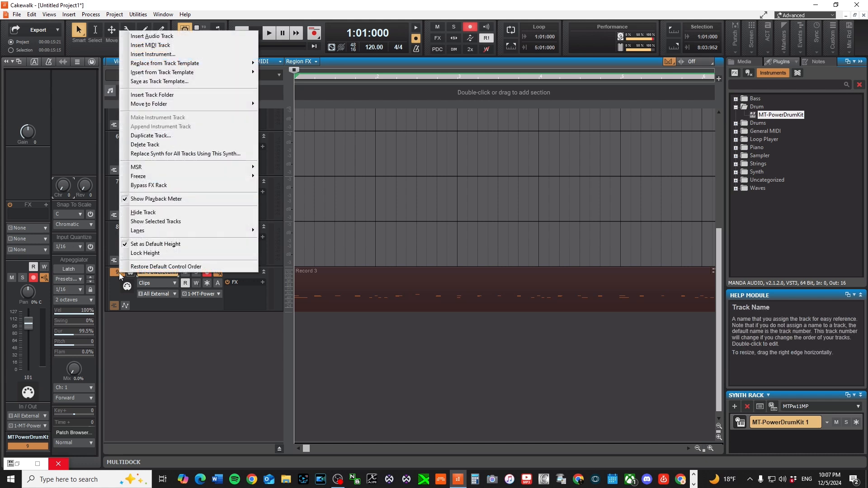
pyautogui.click(181, 135)
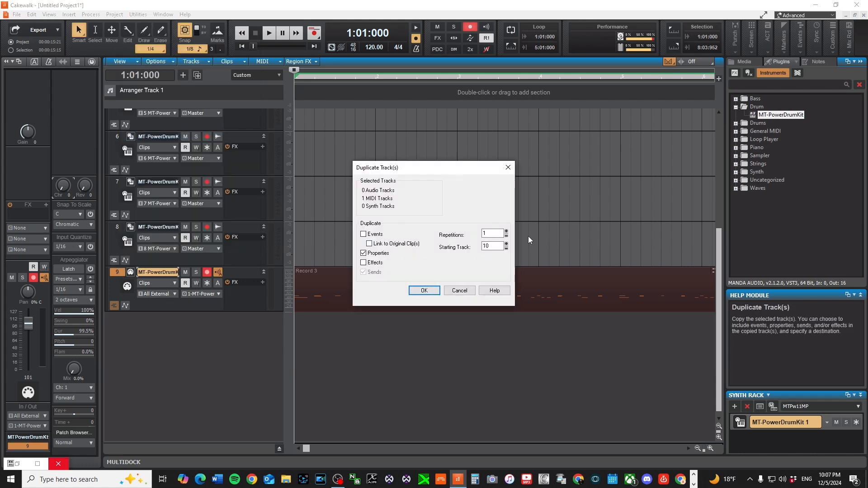
pyautogui.doubleClick(507, 231)
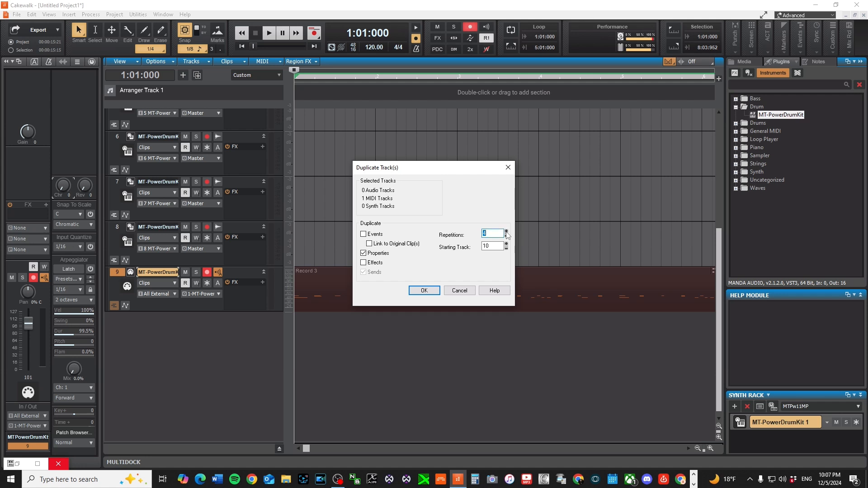
pyautogui.click(363, 234)
pyautogui.click(421, 294)
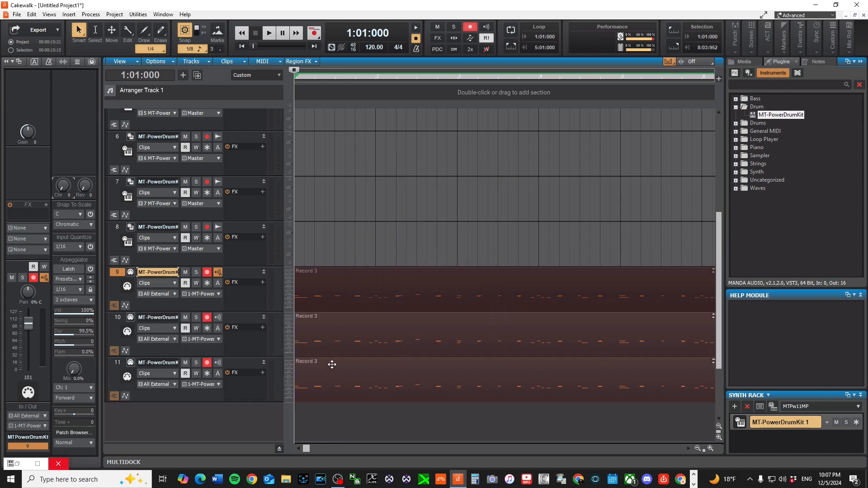
pyautogui.click(207, 317)
pyautogui.click(207, 362)
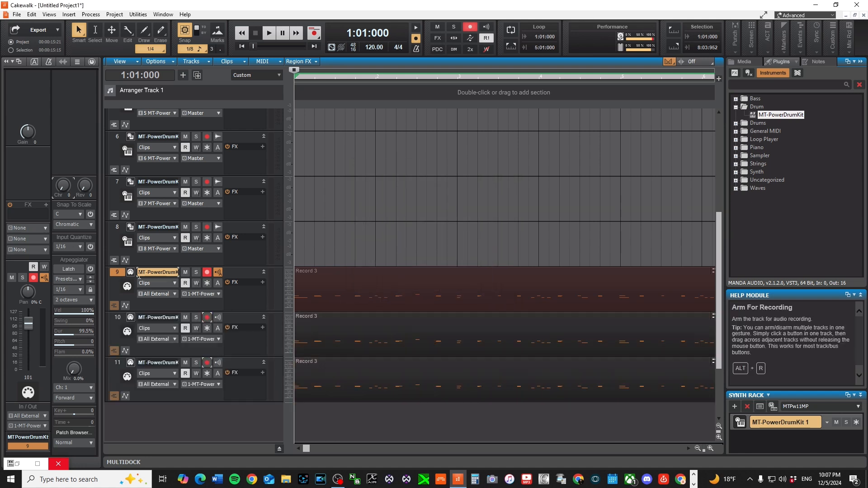
# Step: Open the clip on track 9 in the Piano Roll and delete the two repeating note rows above C3
pyautogui.click(118, 274)
pyautogui.click(384, 286)
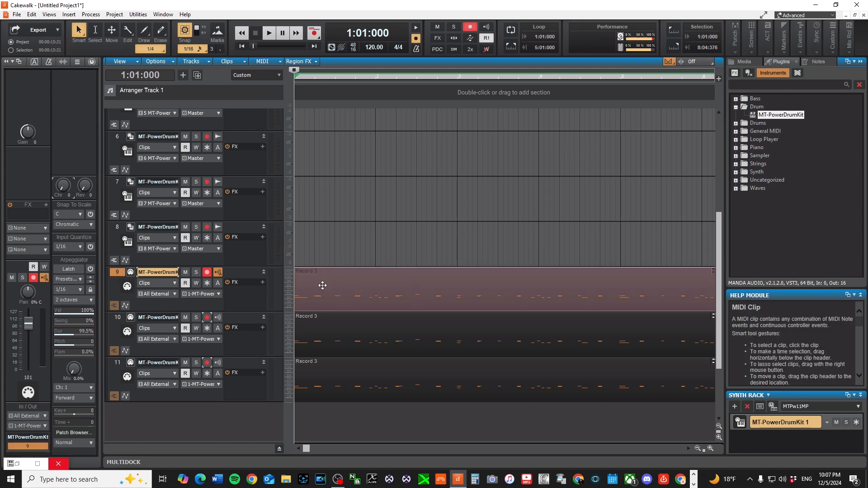
pyautogui.doubleClick(322, 285)
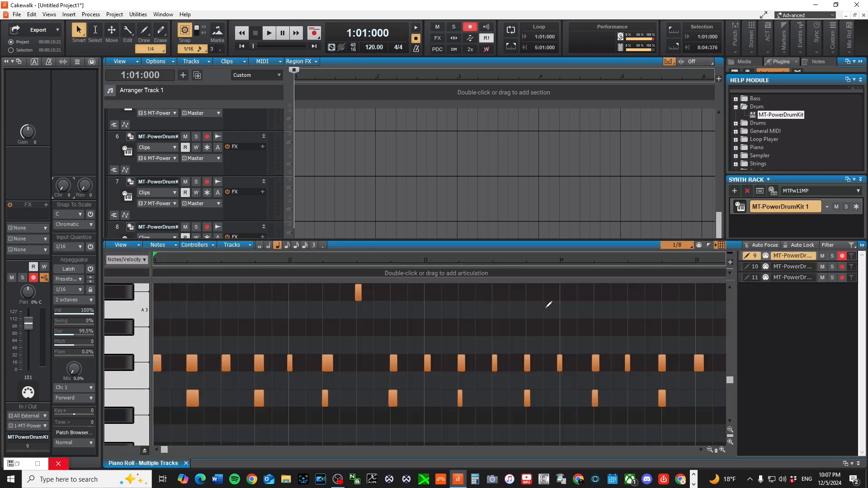
pyautogui.click(131, 394)
pyautogui.scroll(-3, 148, 405)
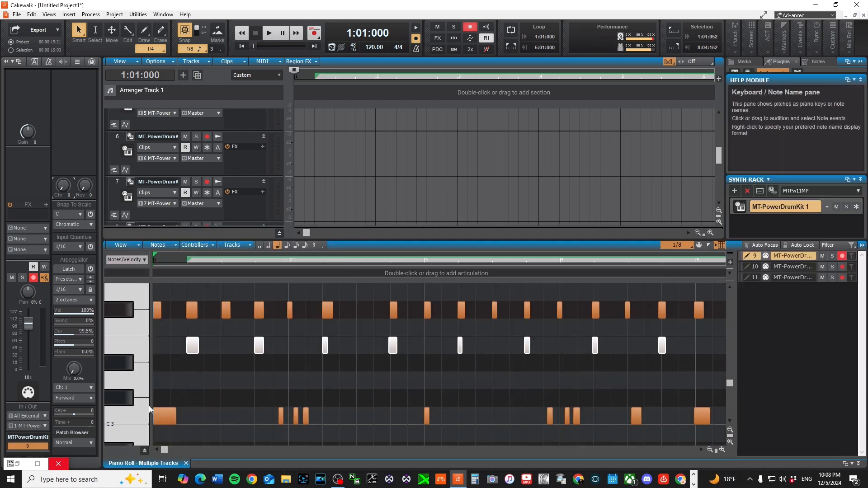
pyautogui.click(139, 418)
pyautogui.click(129, 352)
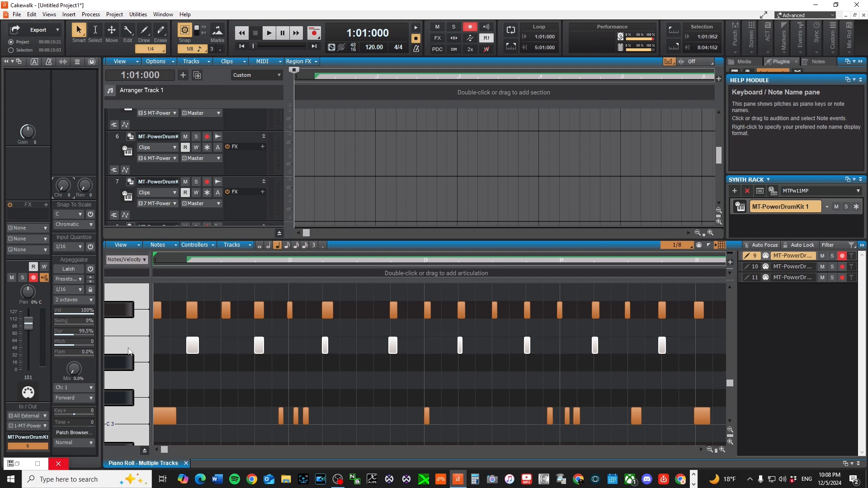
pyautogui.click(131, 310)
pyautogui.press('Delete')
# Step: Delete the single high note from track 9's clip, leaving the C3 row, and close the Piano Roll
pyautogui.scroll(2, 135, 335)
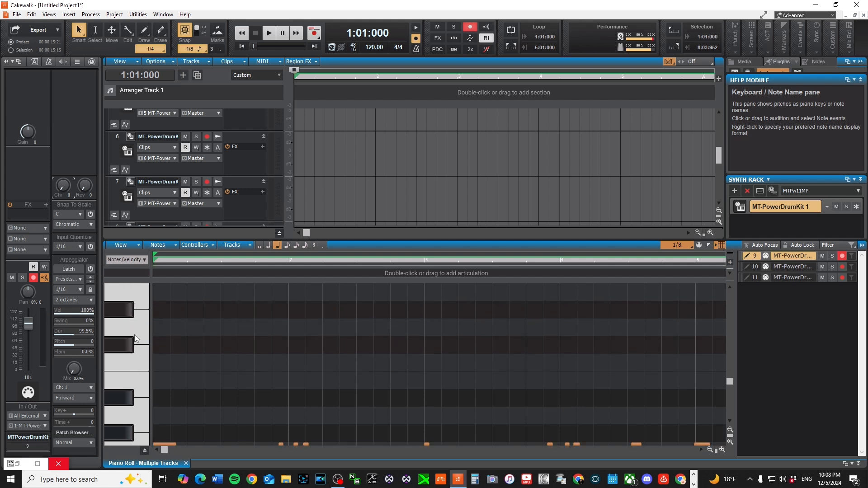
pyautogui.click(124, 308)
pyautogui.press('Delete')
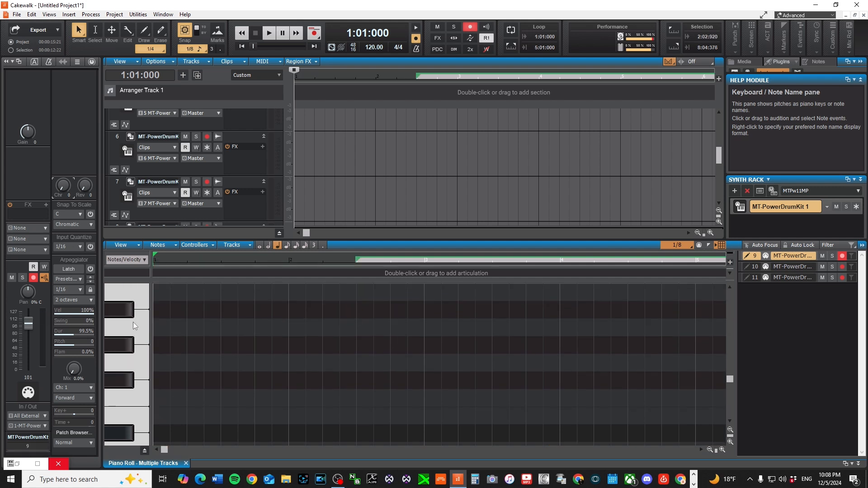
pyautogui.scroll(-2, 224, 332)
pyautogui.scroll(-2, 213, 333)
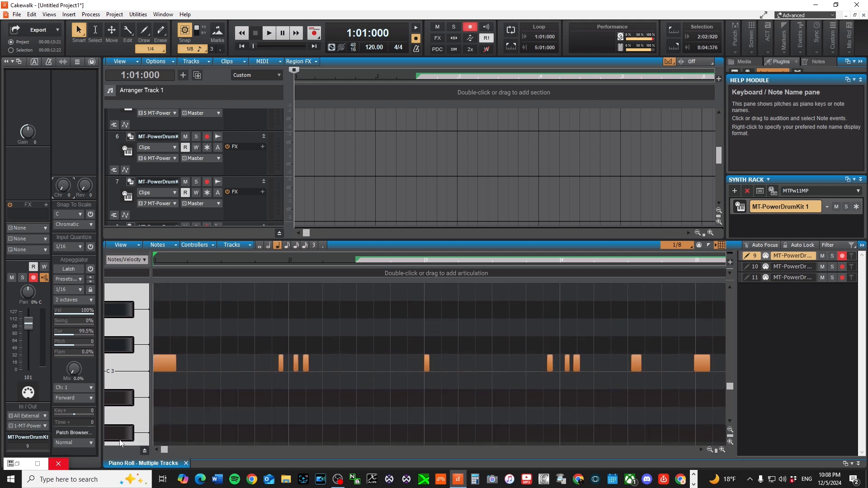
pyautogui.click(185, 463)
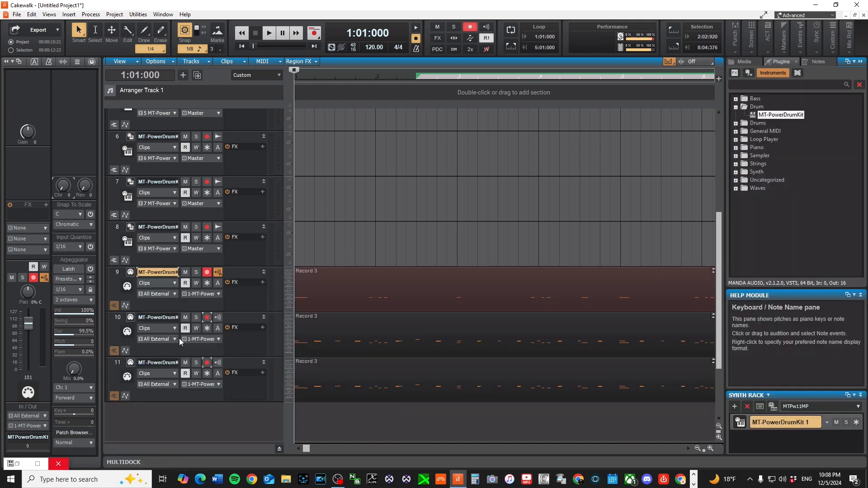
# Step: Delete all notes except the lower repeating row above C3 from the clip on track 10 and close the Piano Roll
pyautogui.doubleClick(329, 324)
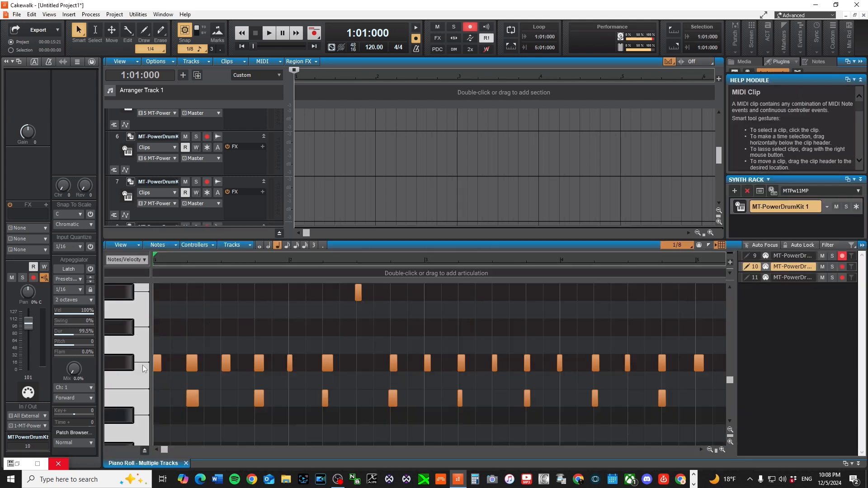
pyautogui.click(127, 404)
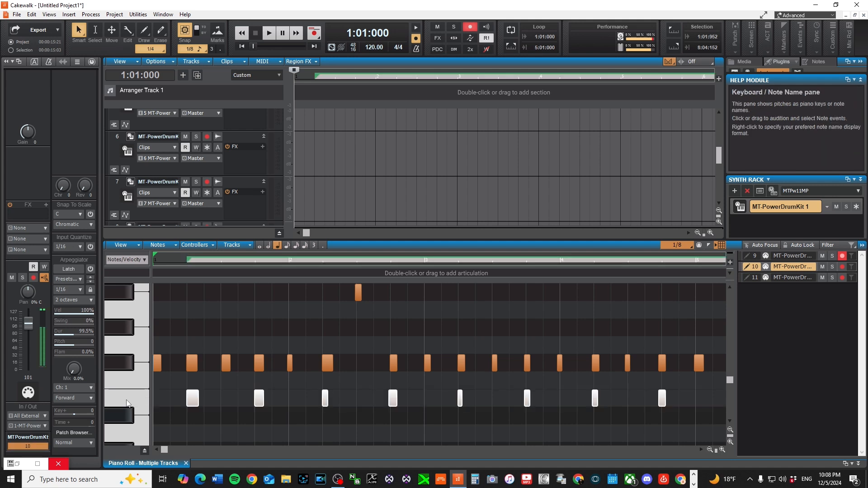
pyautogui.click(125, 370)
pyautogui.press('Delete')
pyautogui.click(126, 296)
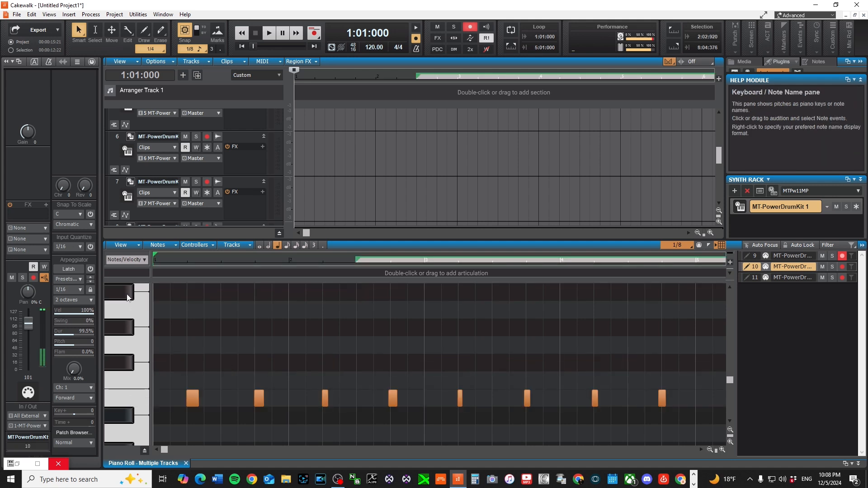
pyautogui.scroll(-3, 133, 354)
pyautogui.click(123, 423)
pyautogui.press('Delete')
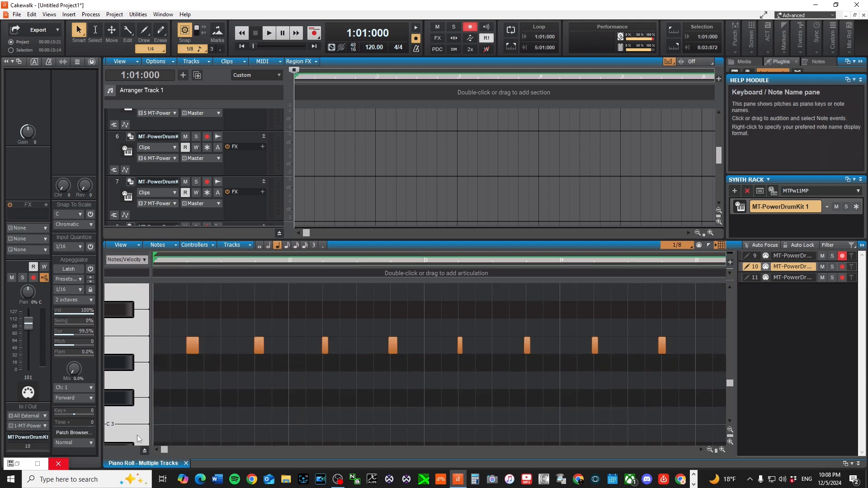
pyautogui.click(185, 462)
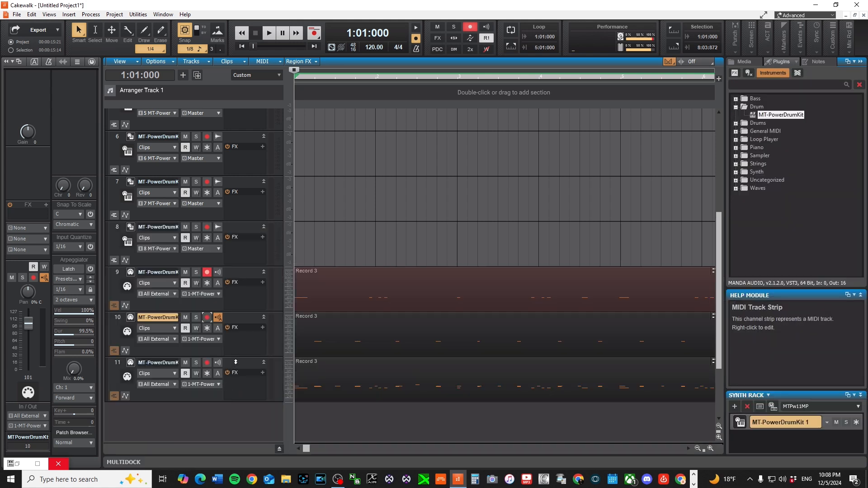
# Step: Delete the C3 row and the lower repeating row above it from the clip on track 11 and close the Piano Roll
pyautogui.doubleClick(315, 365)
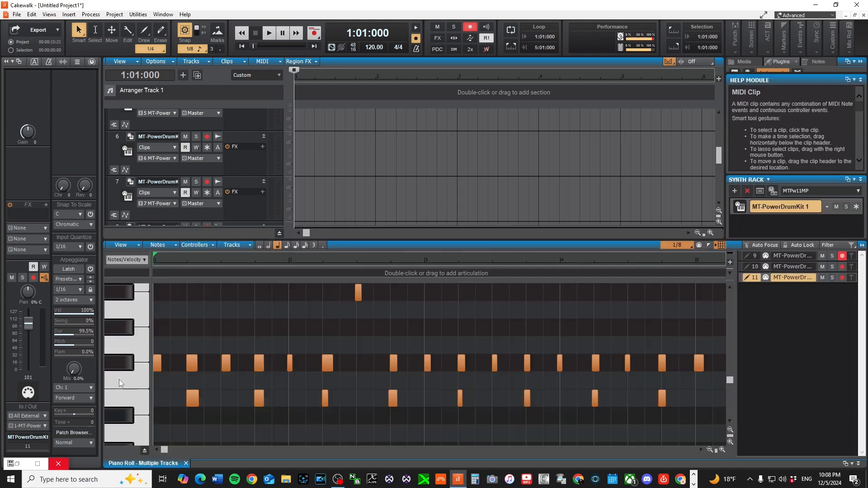
pyautogui.scroll(-2, 121, 383)
pyautogui.click(137, 431)
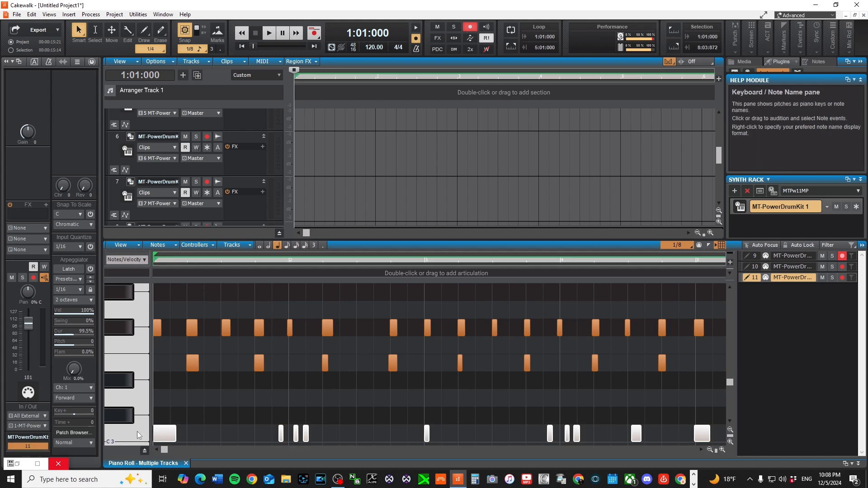
pyautogui.click(129, 358)
pyautogui.press('Delete')
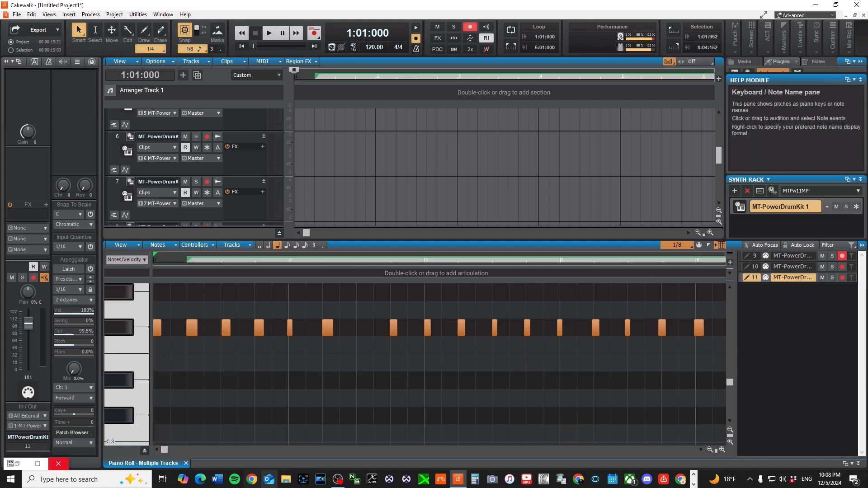
pyautogui.click(185, 464)
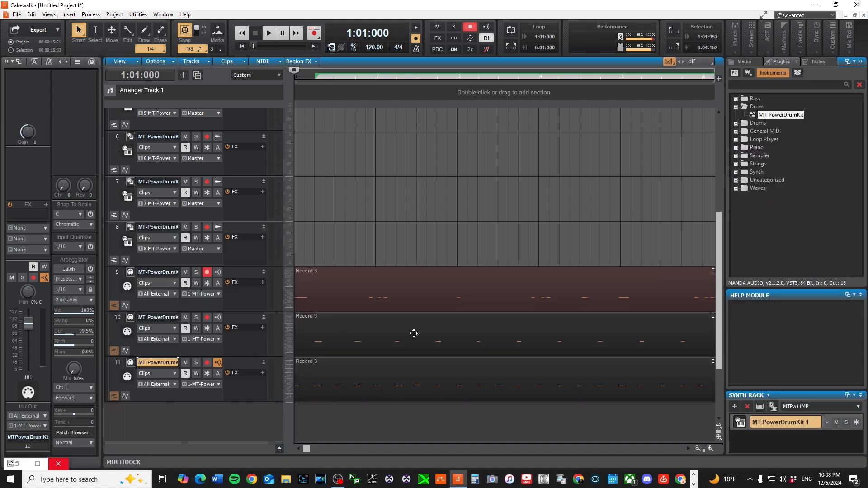
# Step: Disarm track 9 and play the project from the start, soloing track 9 and track 10 in turn, and stop playback
pyautogui.click(207, 271)
pyautogui.press('space')
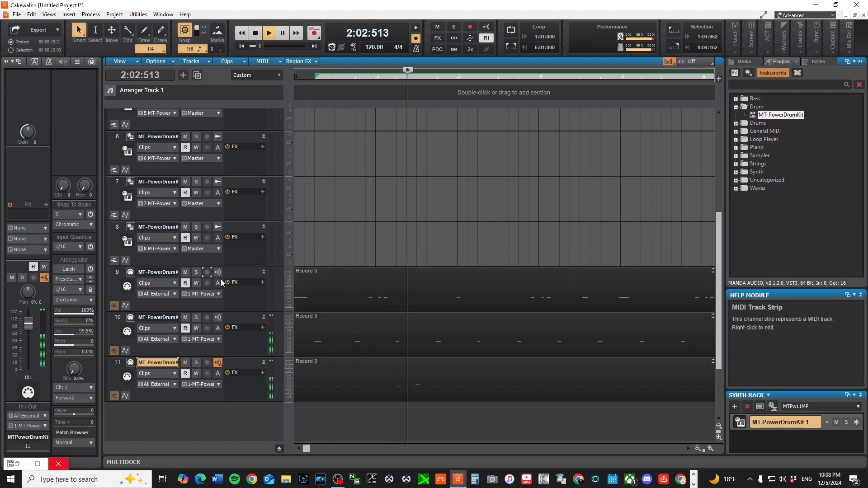
pyautogui.click(195, 273)
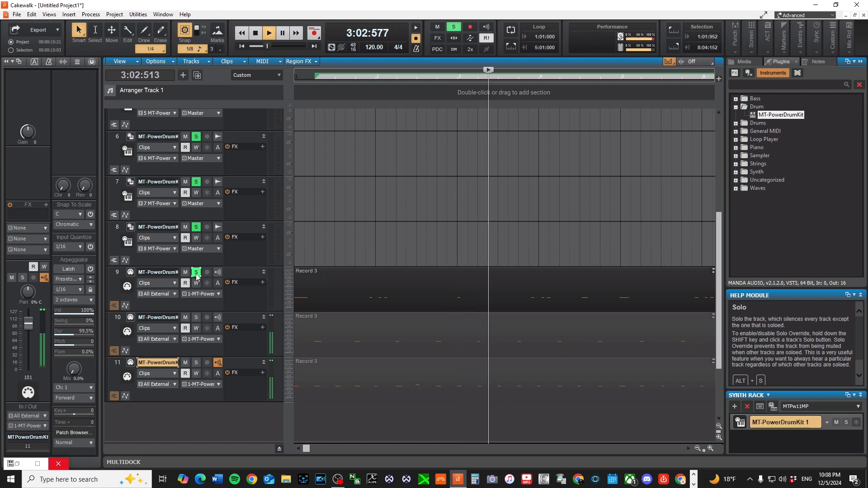
pyautogui.click(195, 272)
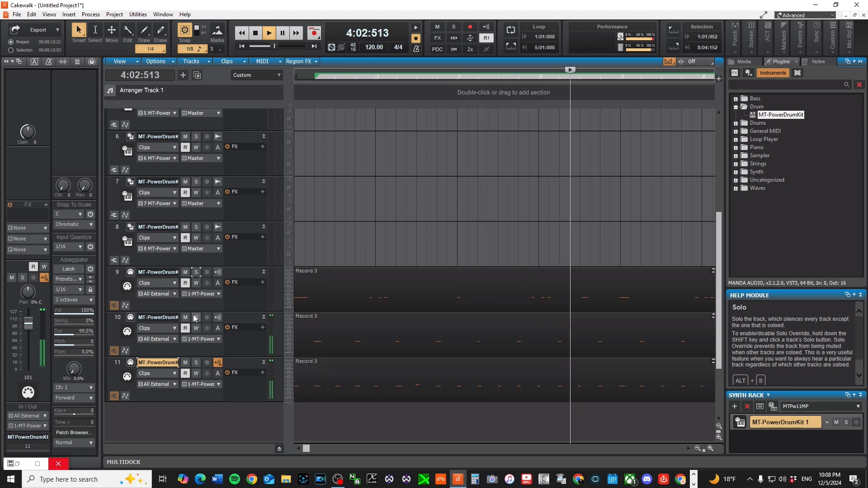
pyautogui.click(196, 318)
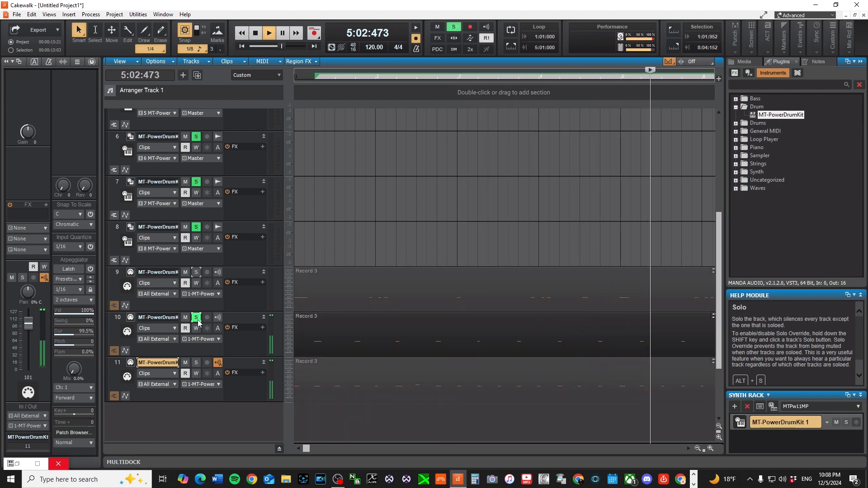
pyautogui.click(196, 317)
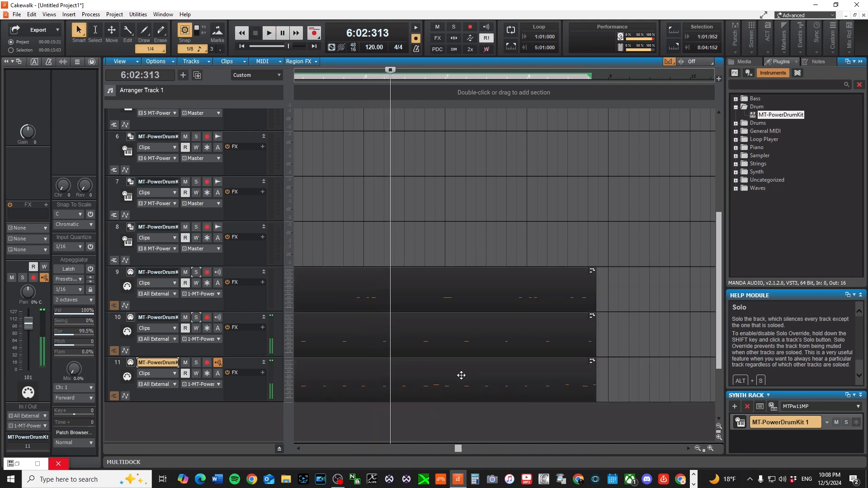
pyautogui.press('space')
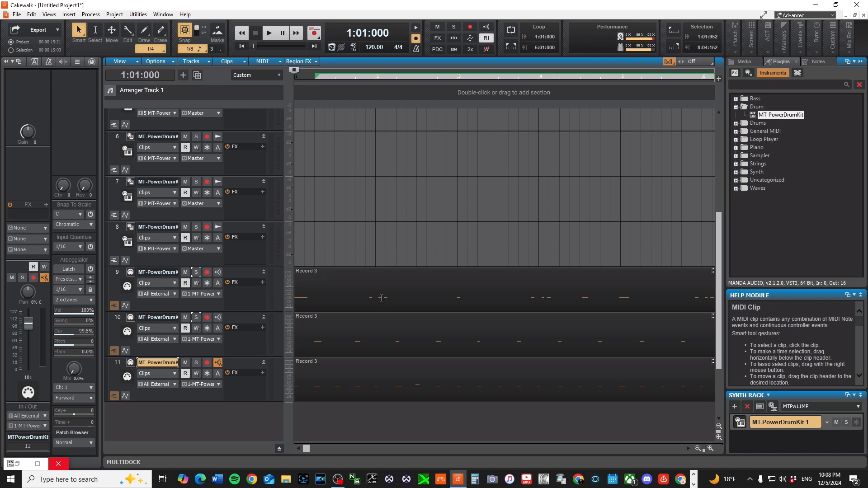
pyautogui.click(389, 284)
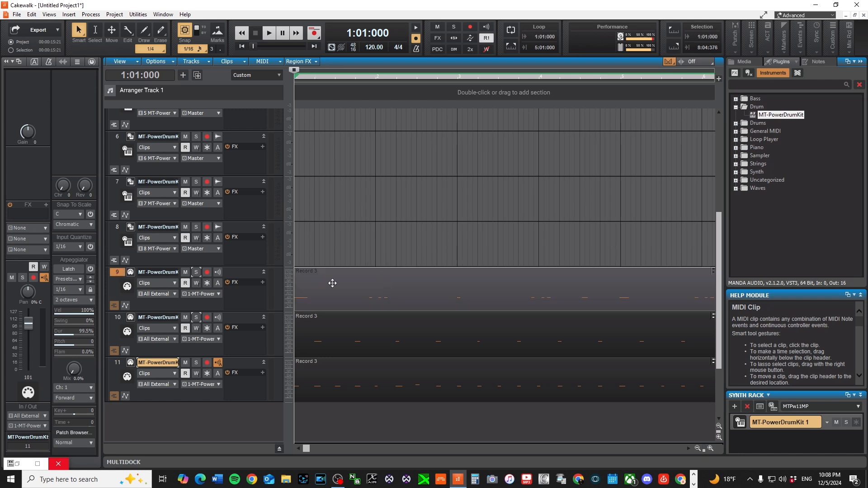
pyautogui.rightClick(379, 288)
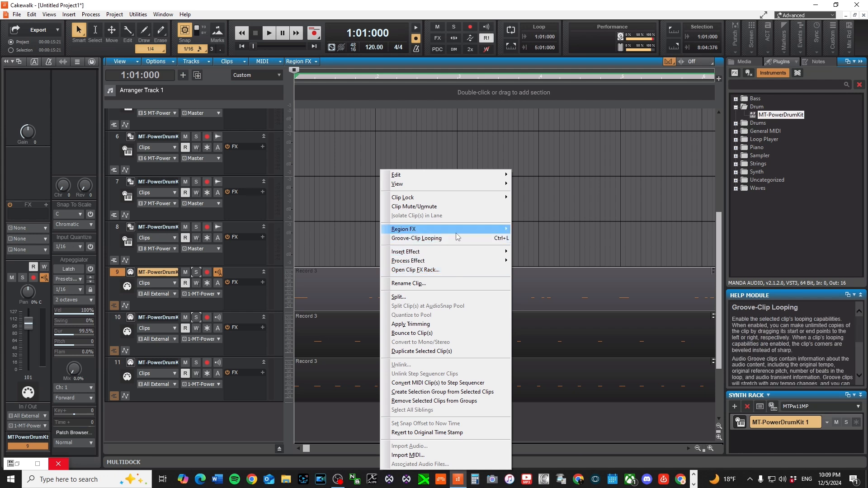
pyautogui.moveTo(452, 229)
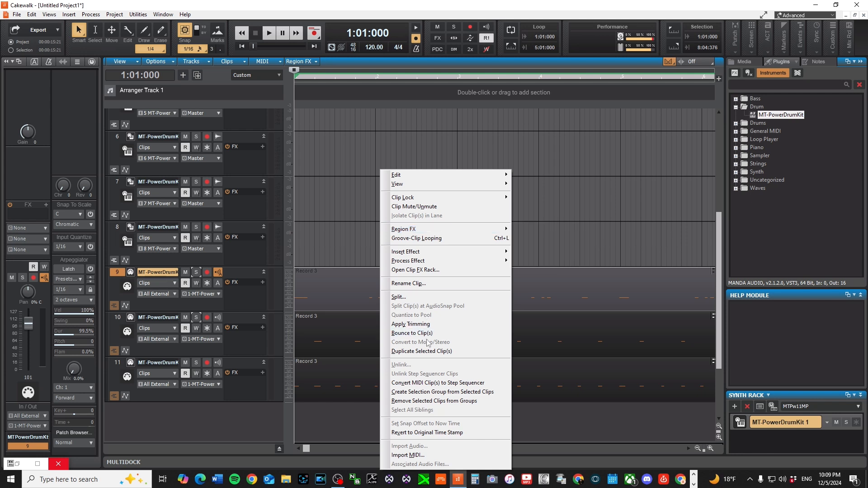
pyautogui.click(316, 283)
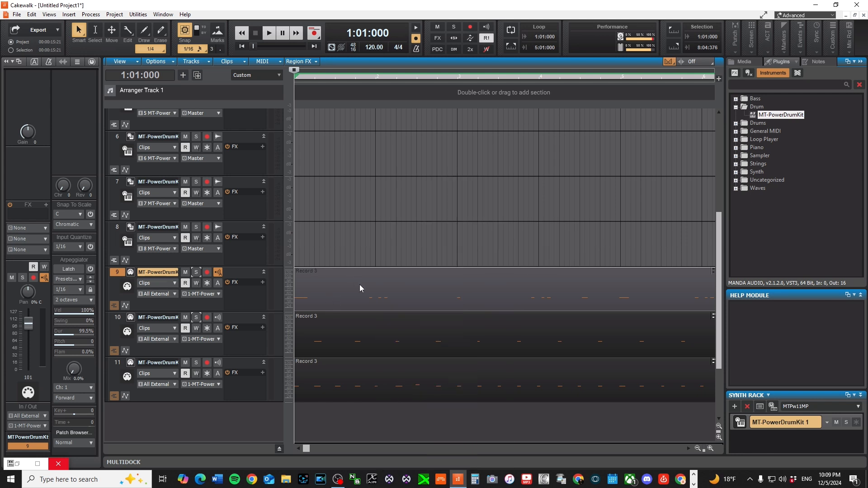
pyautogui.rightClick(359, 285)
pyautogui.moveTo(420, 204)
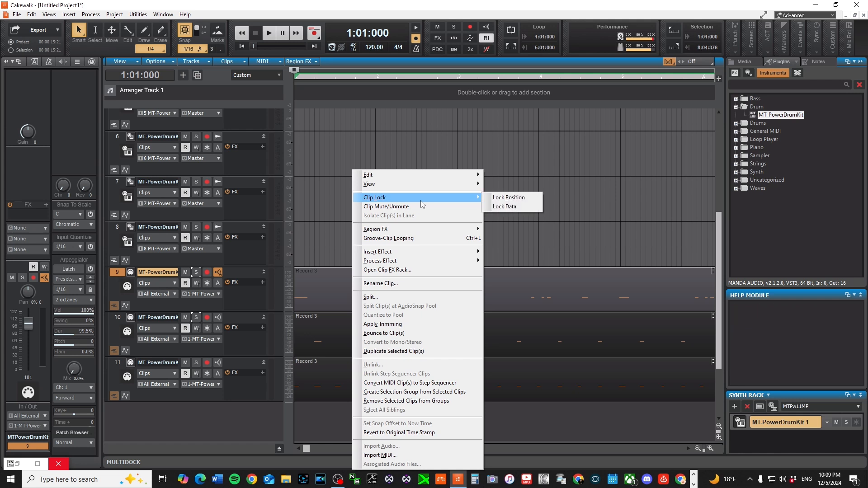
# Step: Quantize the clip on track 9 at 1/16 resolution and play the project from the start to check its timing
pyautogui.click(320, 270)
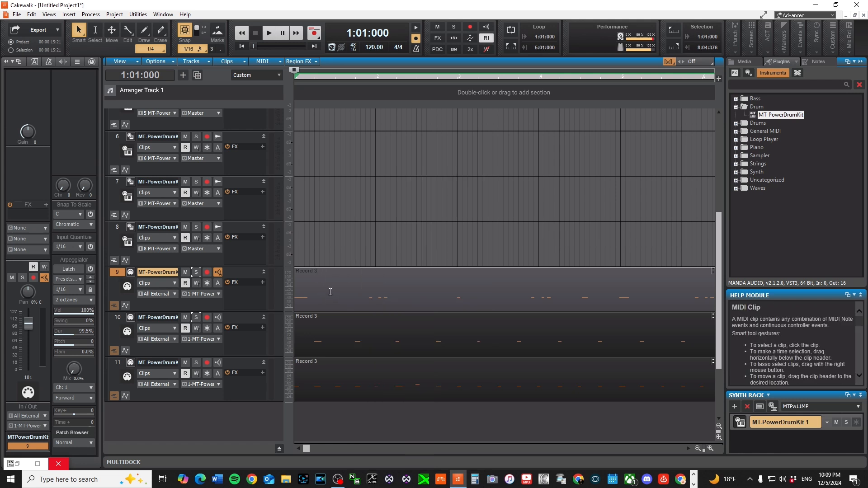
pyautogui.press('q')
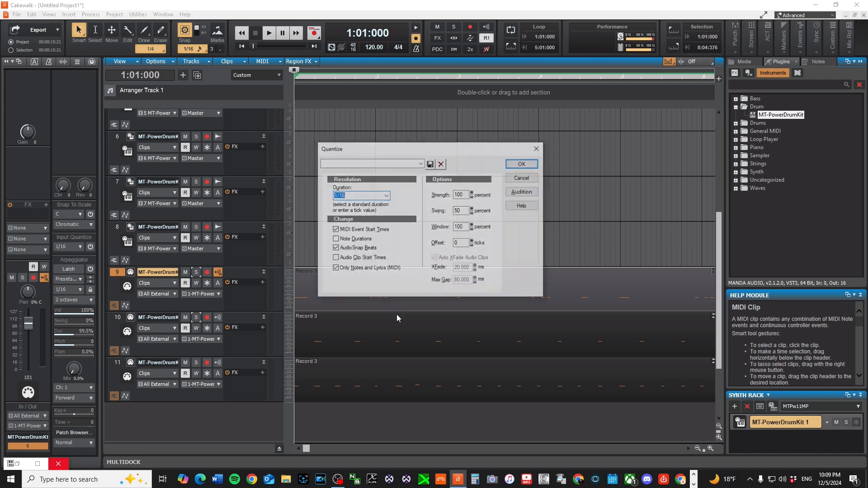
pyautogui.click(515, 165)
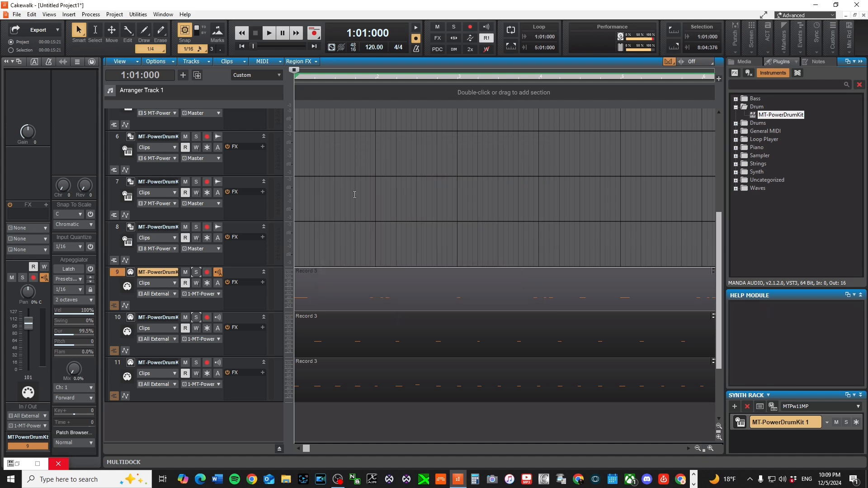
pyautogui.press('space')
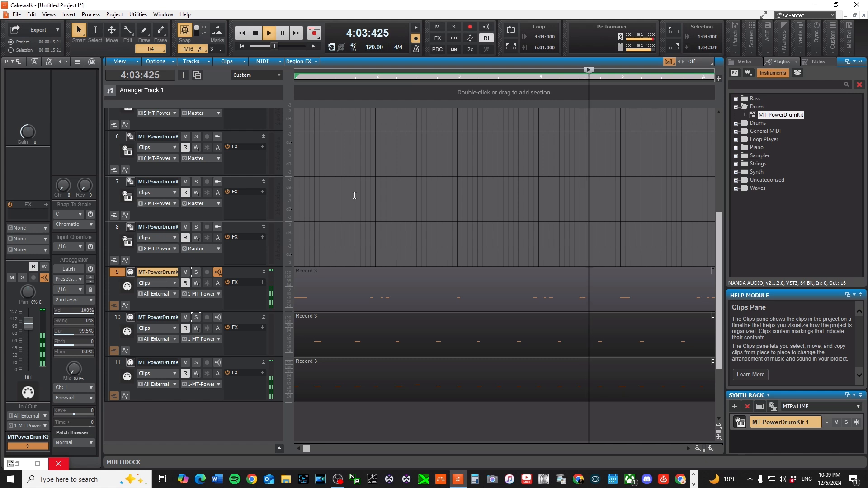
pyautogui.press('space')
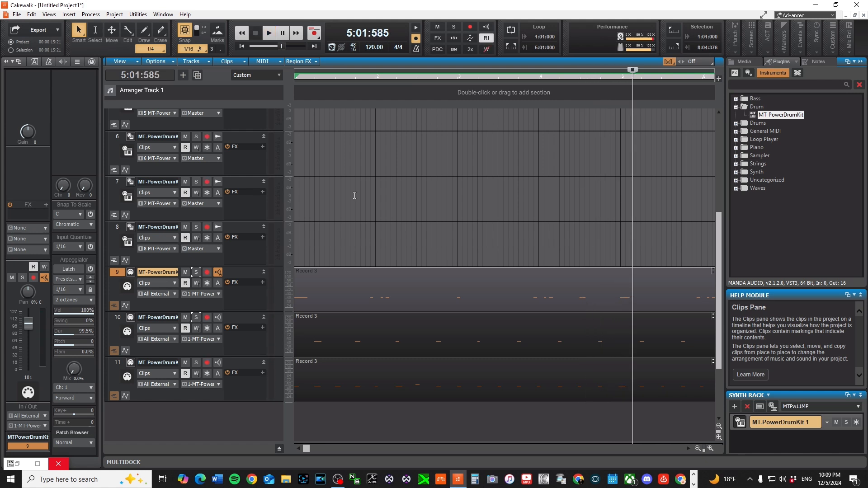
# Step: Quantize the track 9 clip again at 1/32 resolution, play the project from the start and stop playback
pyautogui.rightClick(358, 283)
pyautogui.click(326, 273)
pyautogui.press('w')
pyautogui.press('q')
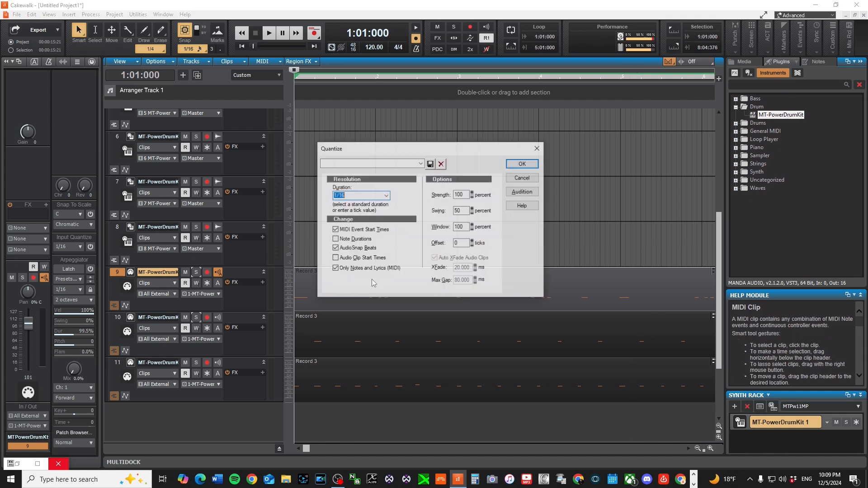
pyautogui.click(386, 196)
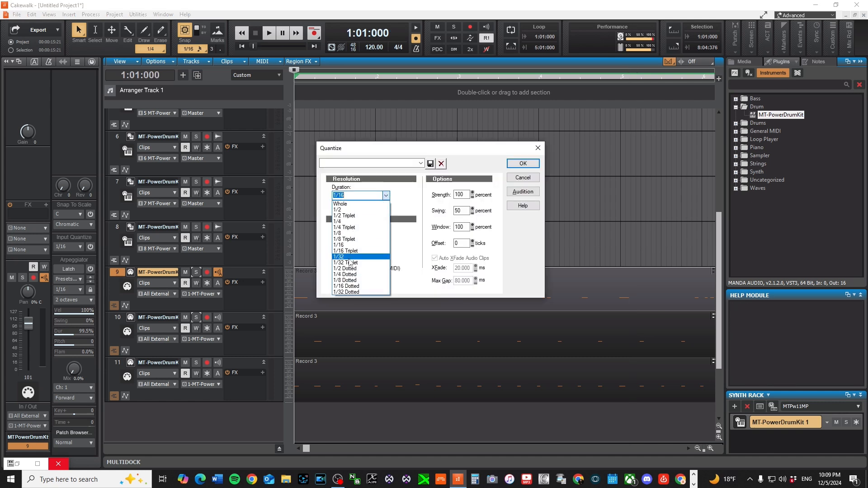
pyautogui.click(351, 257)
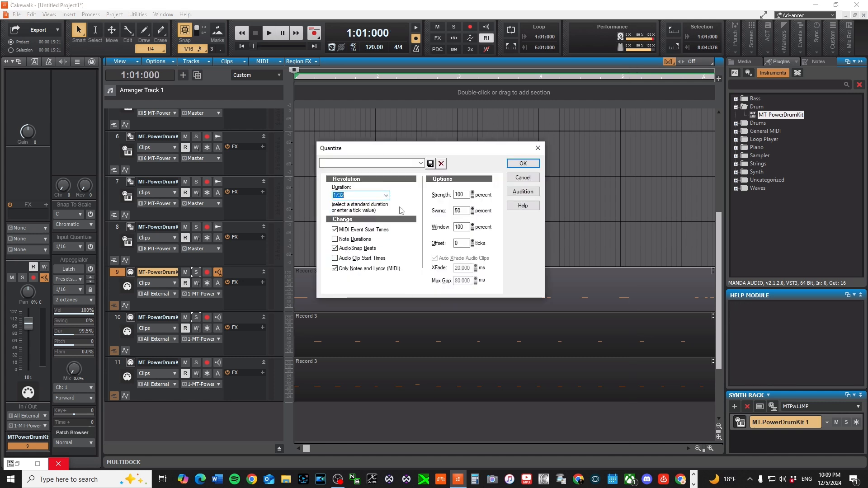
pyautogui.click(356, 239)
pyautogui.click(531, 167)
pyautogui.press('space')
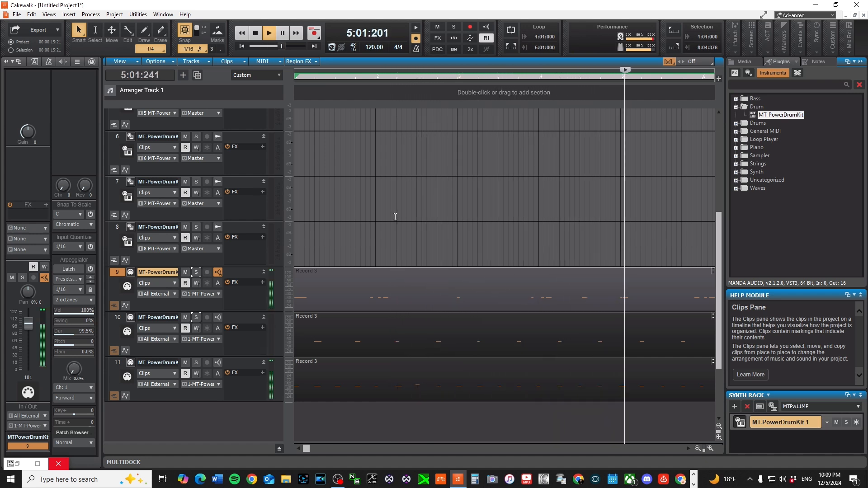
pyautogui.press('space')
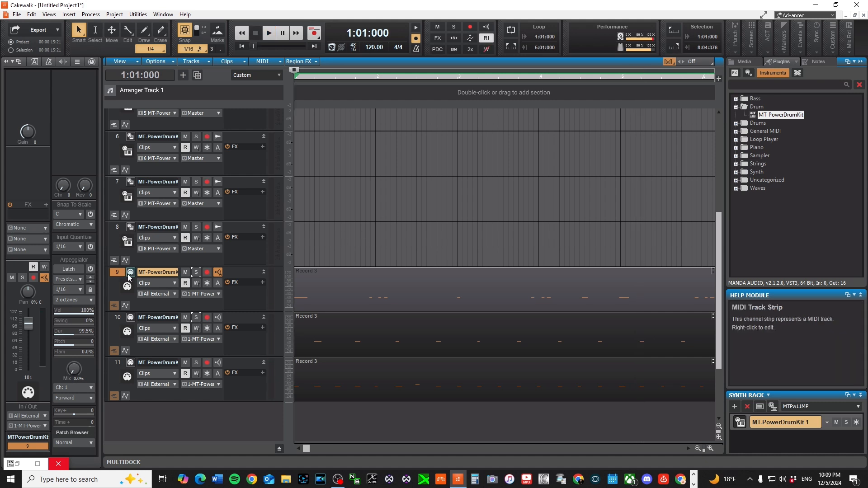
# Step: Quantize the track 9 clip at 1/16 resolution with note durations included and the strength set to 95 percent
pyautogui.rightClick(326, 280)
pyautogui.click(319, 273)
pyautogui.press('q')
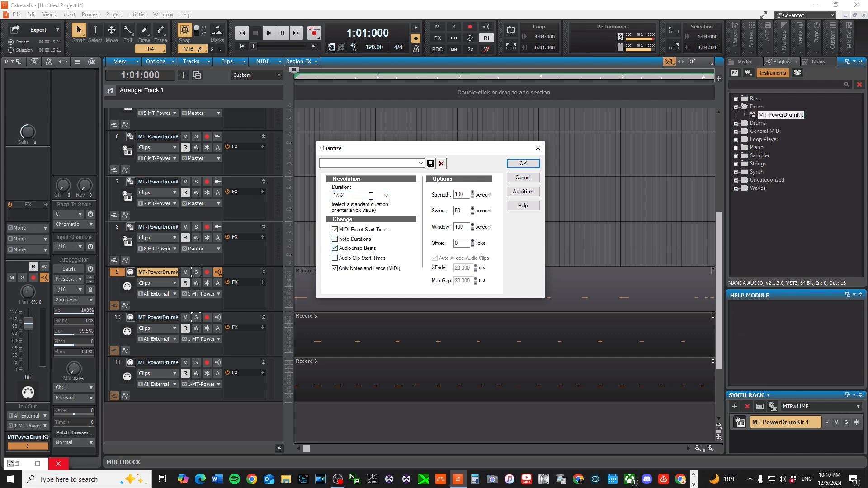
pyautogui.click(385, 195)
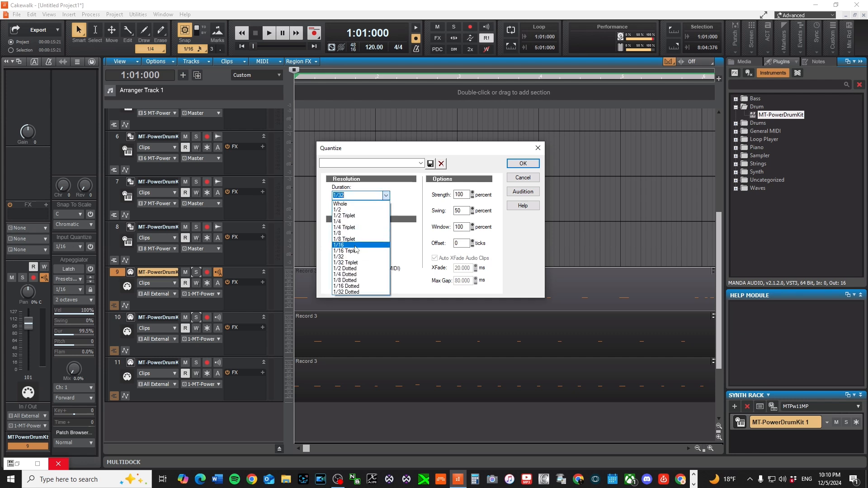
pyautogui.click(354, 244)
pyautogui.click(351, 241)
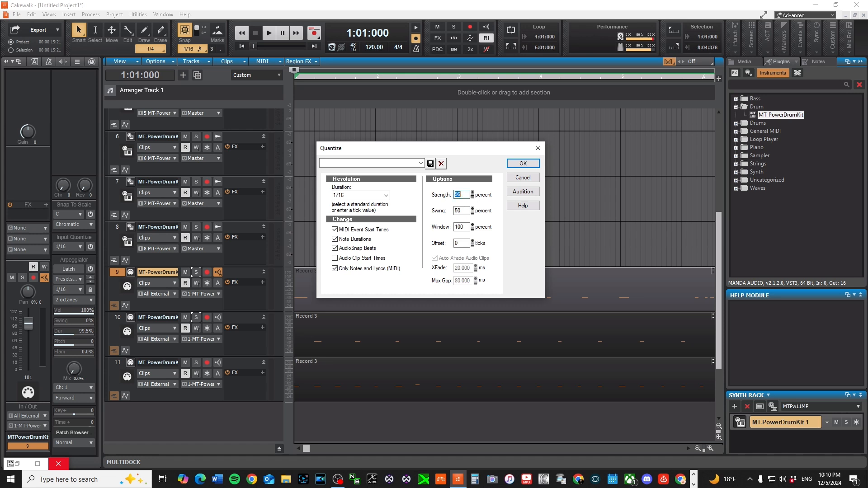
pyautogui.click(523, 163)
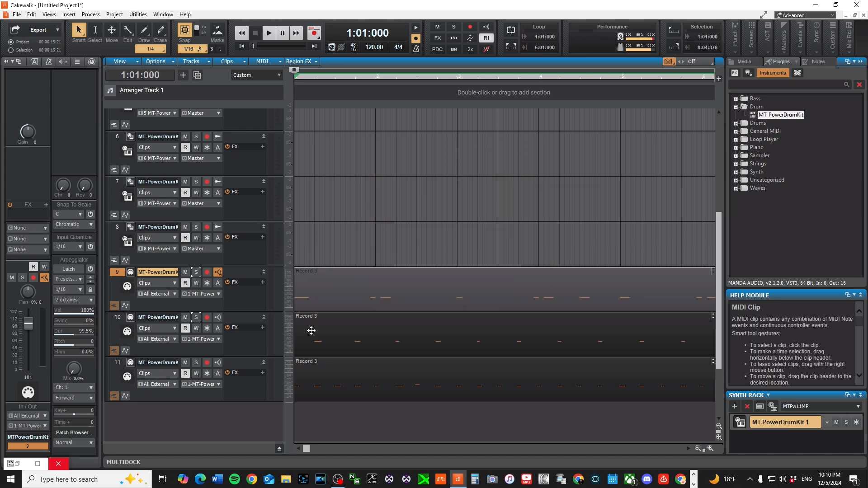
# Step: Play back the quantized clips with the whole eight-bar recording in view, and stop playback near its end
pyautogui.press('space')
pyautogui.click(698, 449)
pyautogui.click(698, 448)
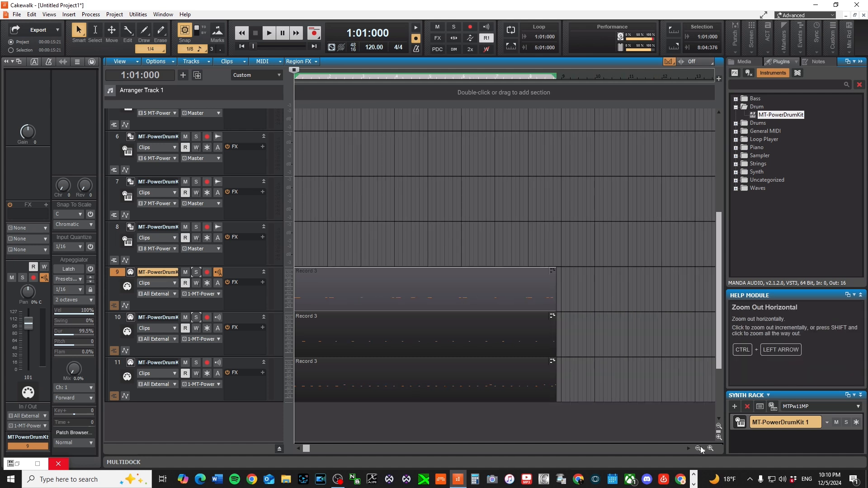
pyautogui.doubleClick(508, 77)
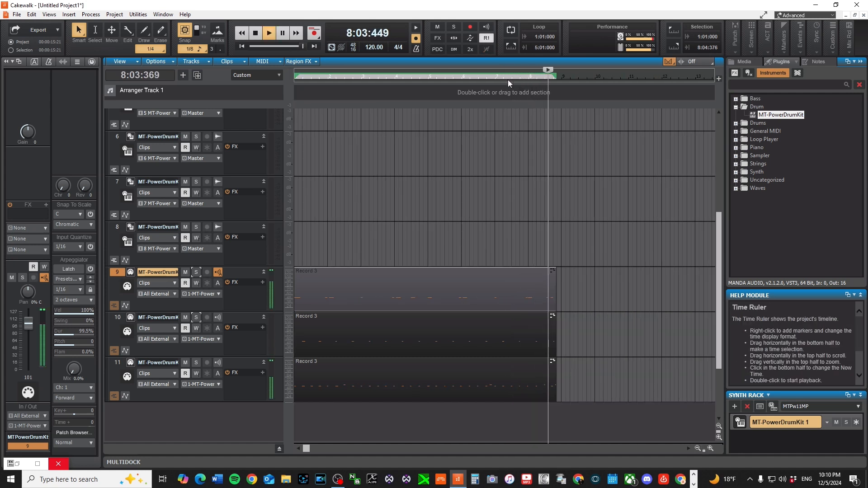
pyautogui.press('space')
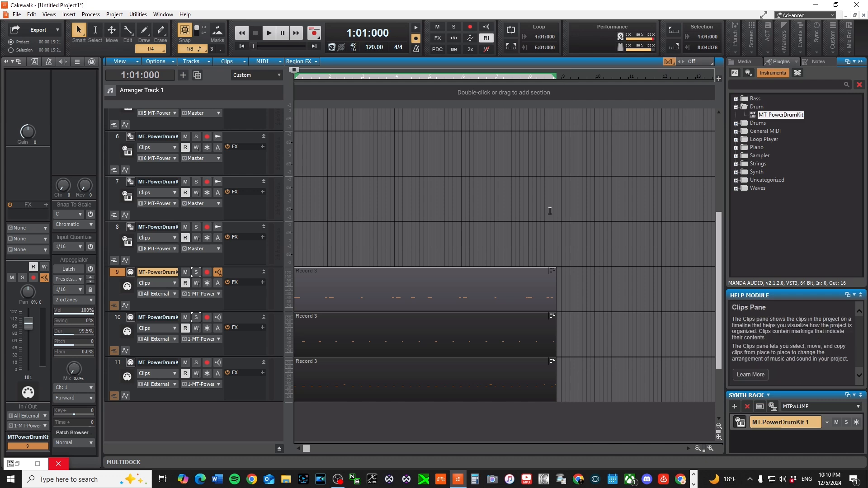
# Step: Save the project as "drum mt power" in the Cakewalk Projects folder and play it briefly from the start
pyautogui.hotkey('ctrl', 's')
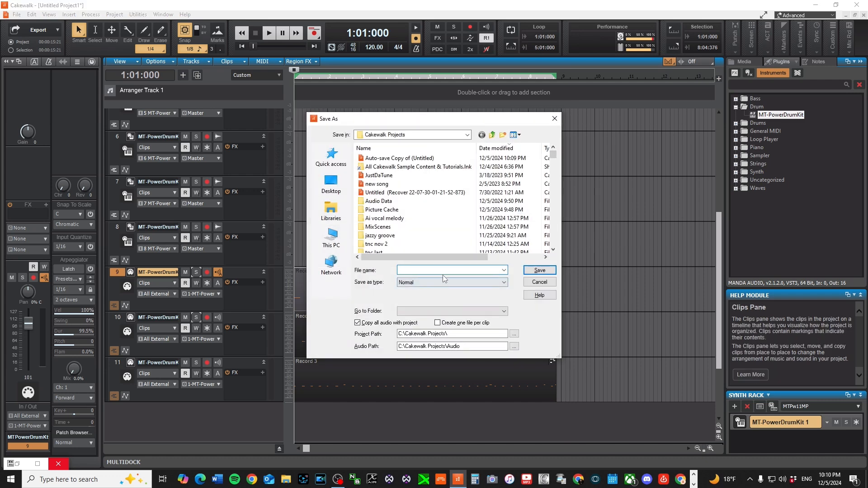
pyautogui.write('drum na')
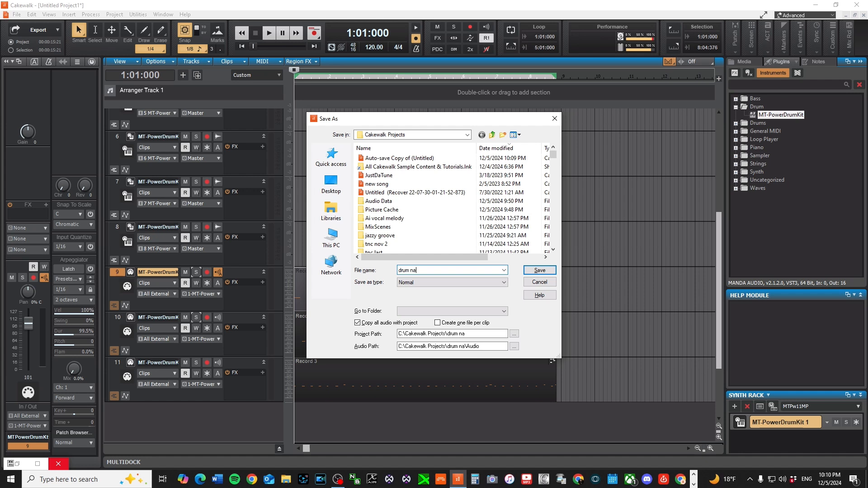
pyautogui.press('BackSpace')
pyautogui.write('mt power')
pyautogui.hotkey('ctrl', 'a')
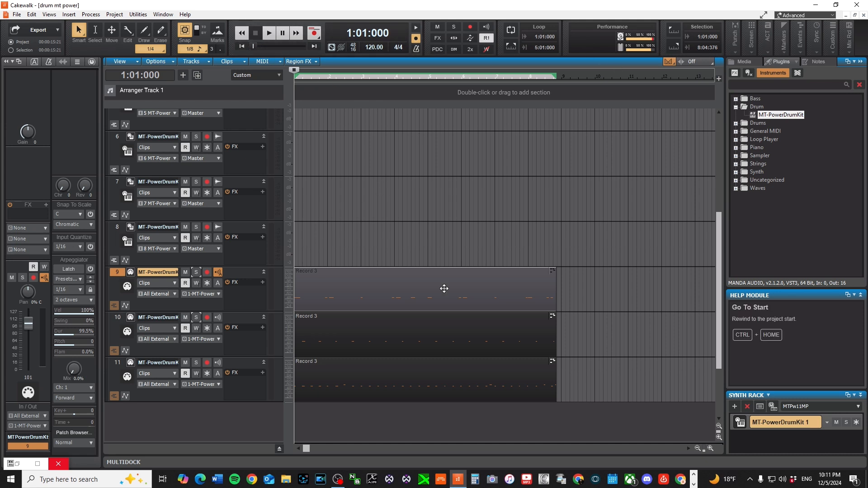
pyautogui.press('space')
pyautogui.press('space')
# Step: Quantize the clip on track 10 at 1/4 resolution and play the project through to the end of the clips
pyautogui.click(359, 335)
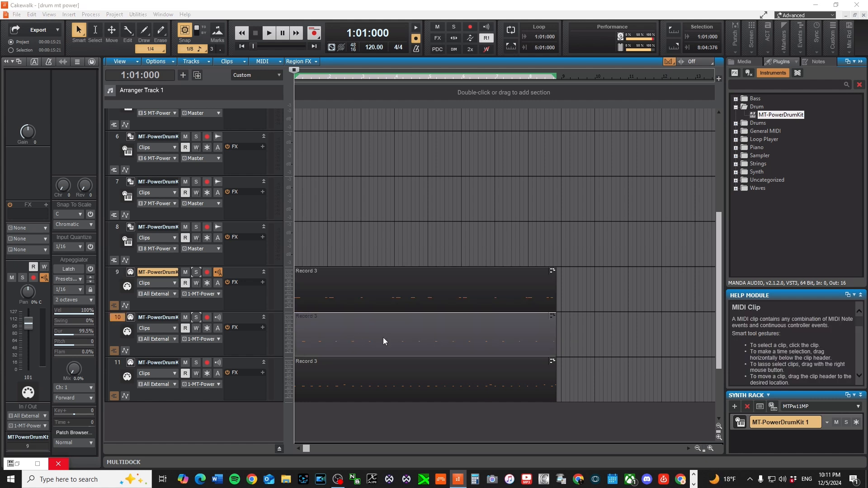
pyautogui.press('q')
pyautogui.click(388, 196)
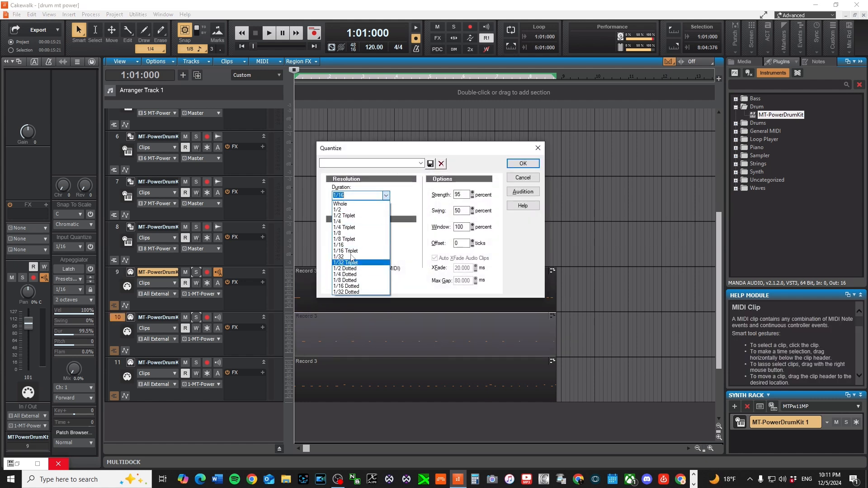
pyautogui.click(361, 224)
pyautogui.click(523, 164)
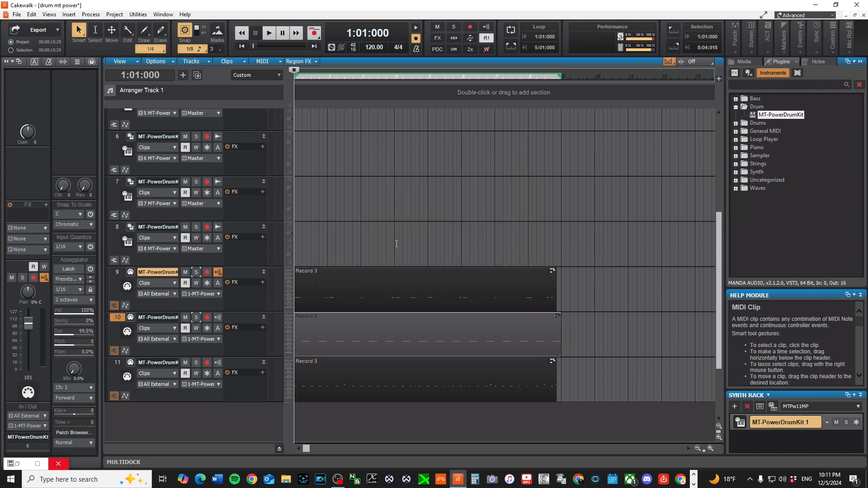
pyautogui.press('space')
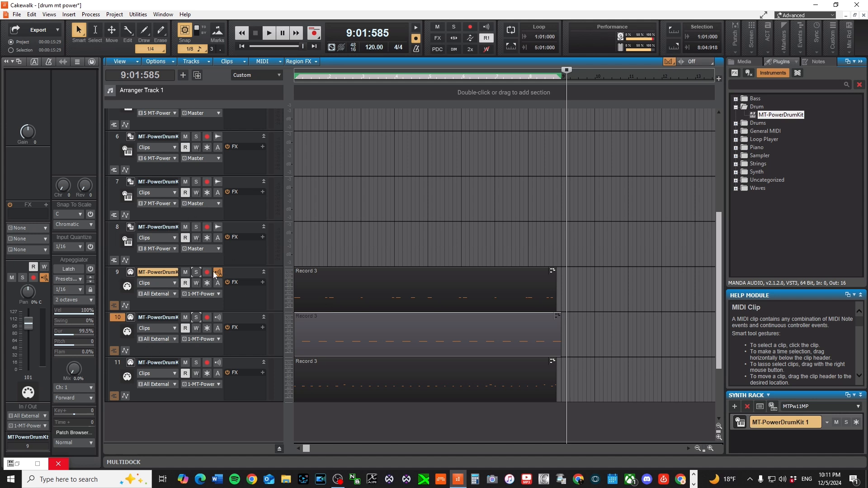
# Step: Select audio track 1 and return the playhead to the start of the project
pyautogui.scroll(5, 280, 284)
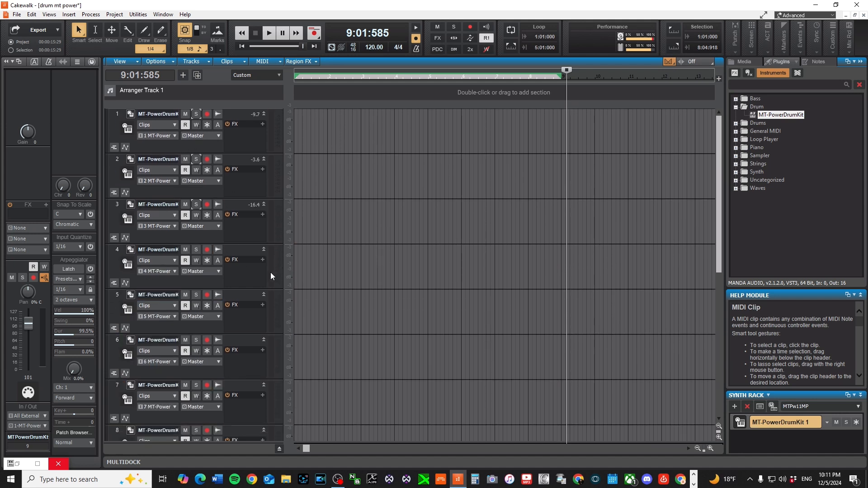
pyautogui.click(121, 120)
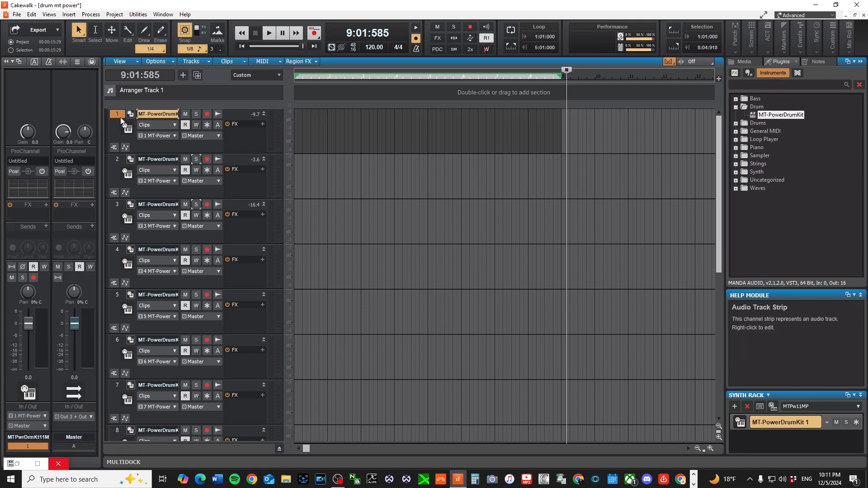
pyautogui.click(262, 125)
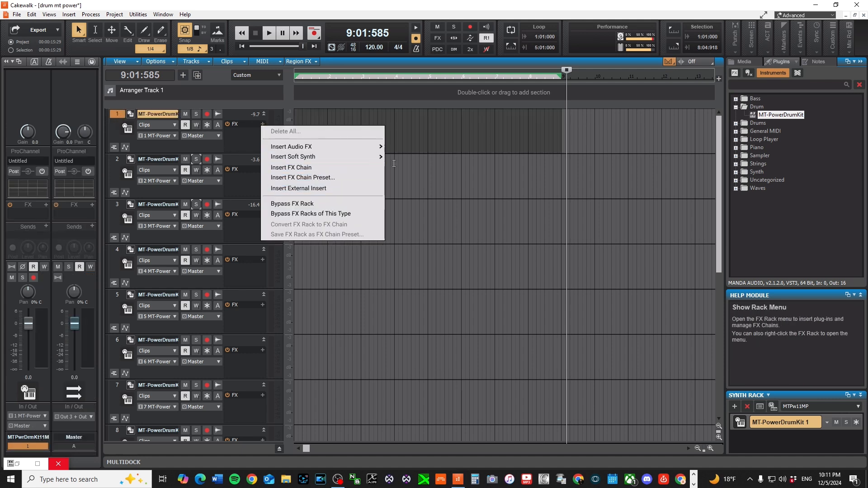
pyautogui.click(334, 105)
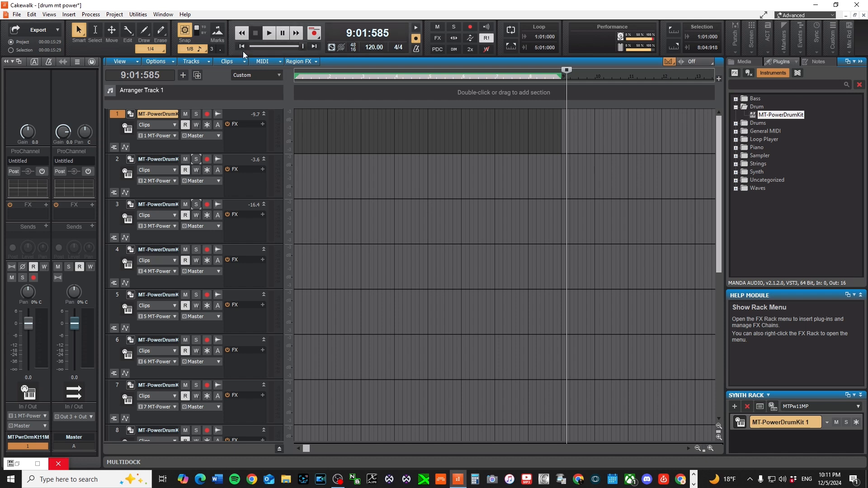
pyautogui.click(243, 48)
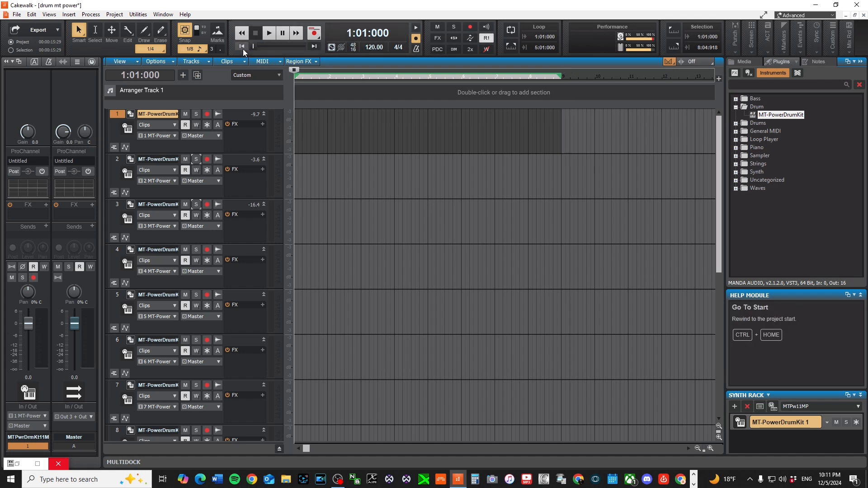